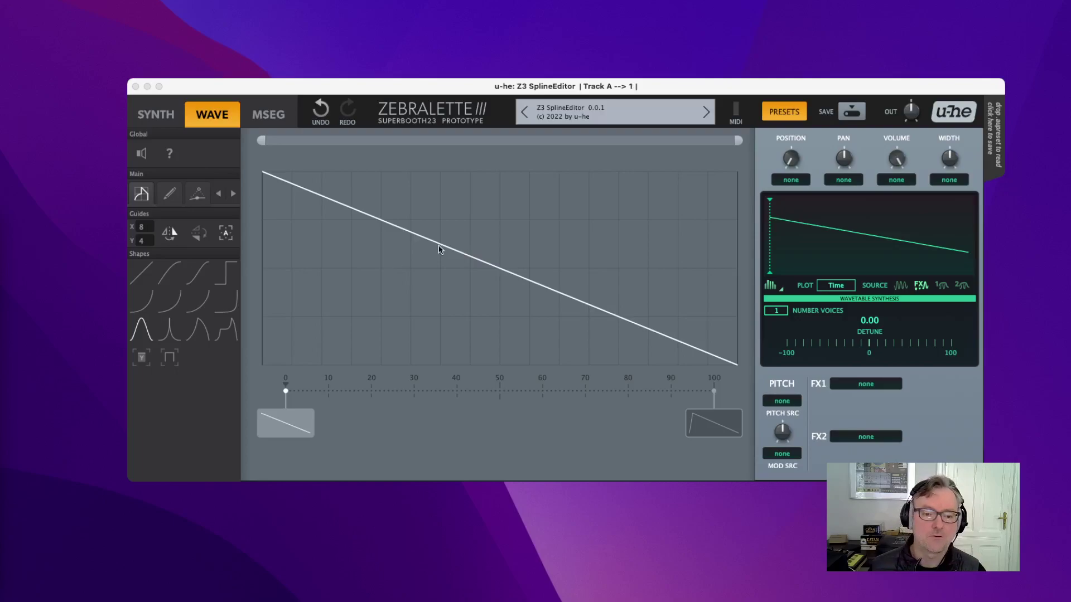
Step: Draw one full-width bell shape in the first curve and give the last curve the same bell shape
click(146, 334)
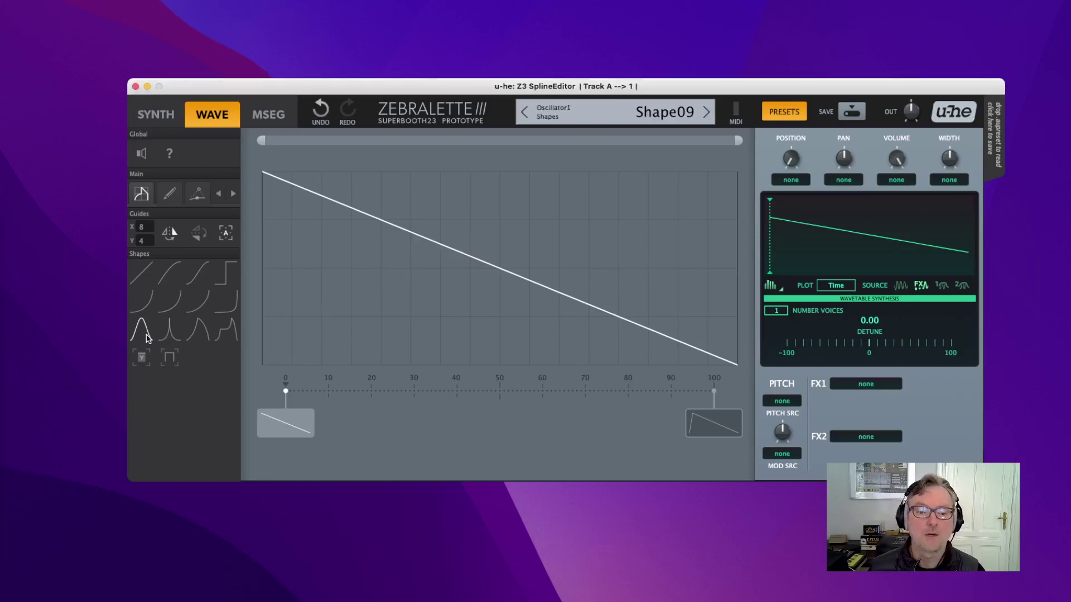
drag(275, 354, 739, 148)
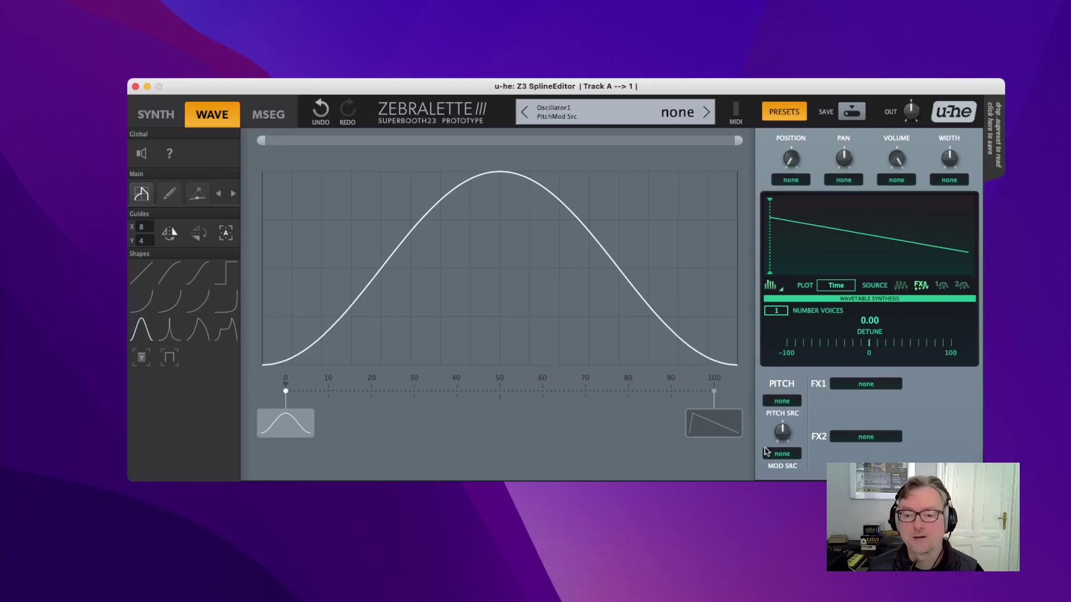
click(710, 425)
key(super+z)
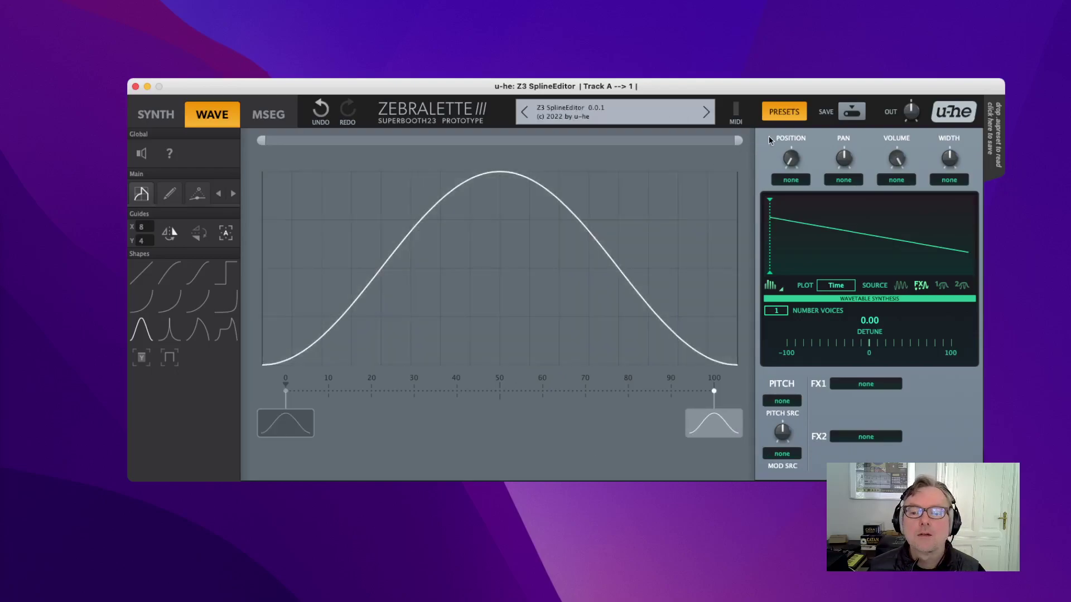
click(285, 423)
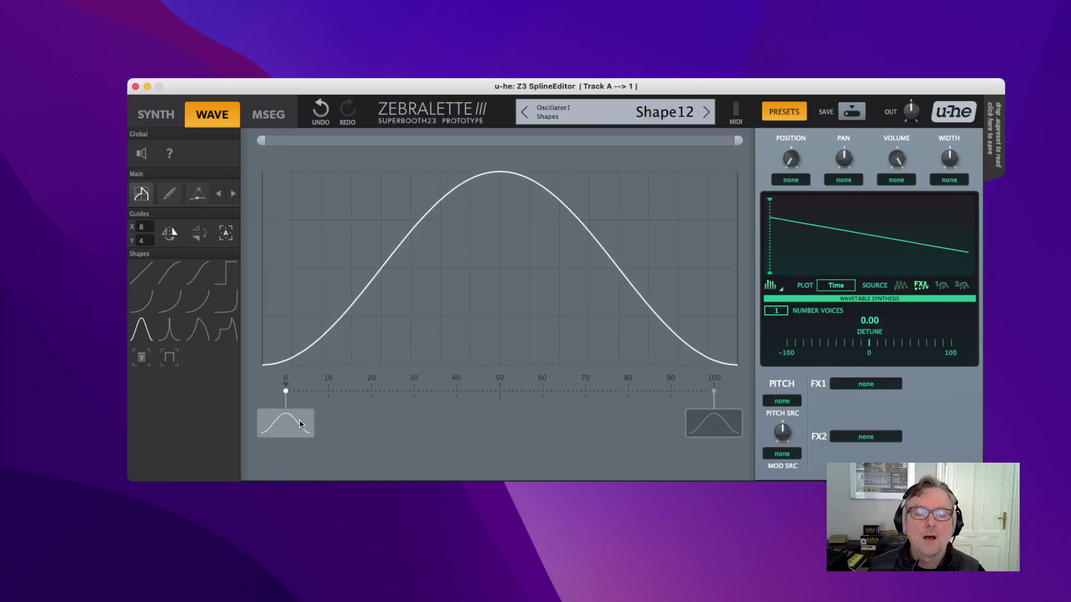
Step: Move the peak point of the first curve's bell to the very start of the waveform, keeping it at full height
click(174, 198)
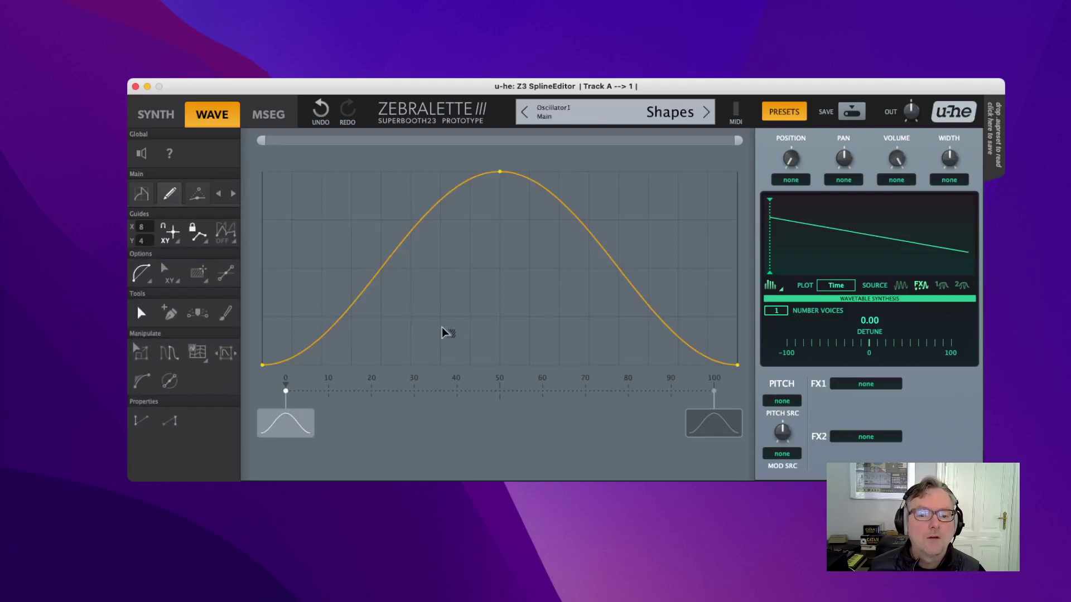
click(457, 277)
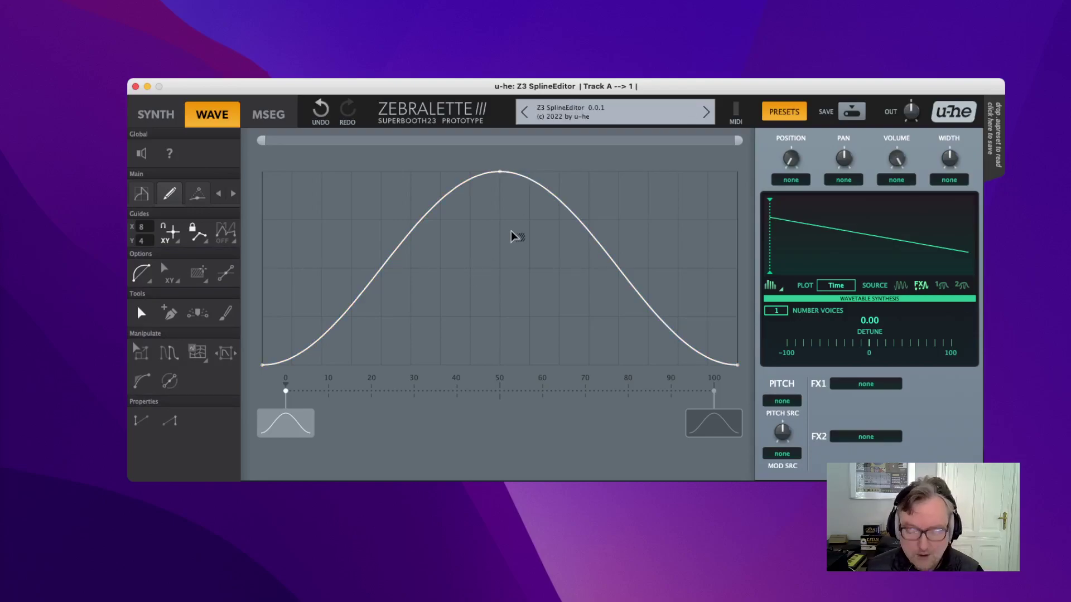
click(502, 174)
drag(496, 173, 279, 172)
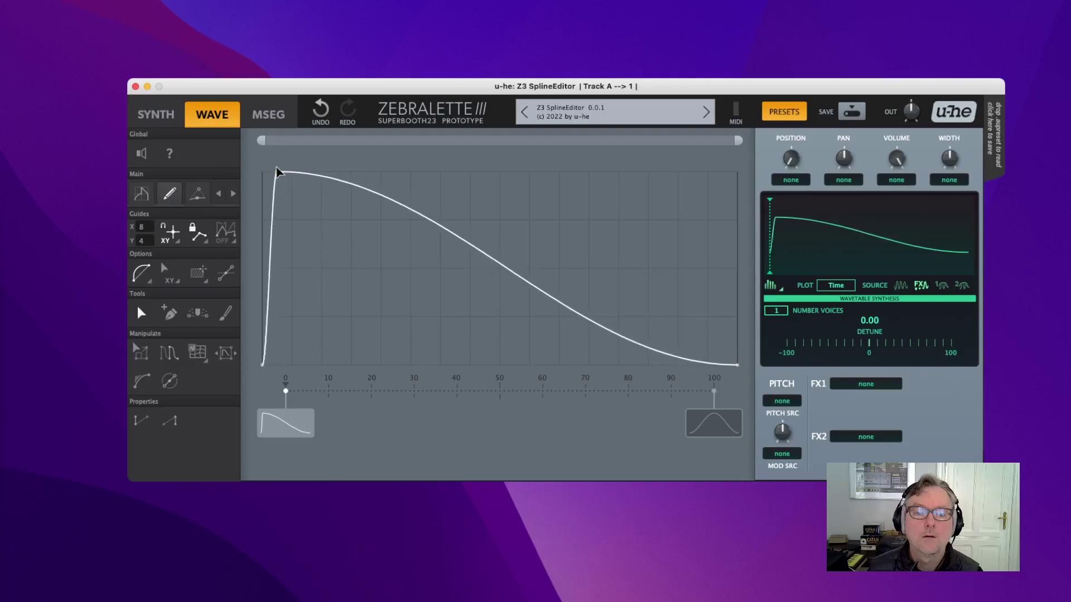
scroll(279, 171, up, 5)
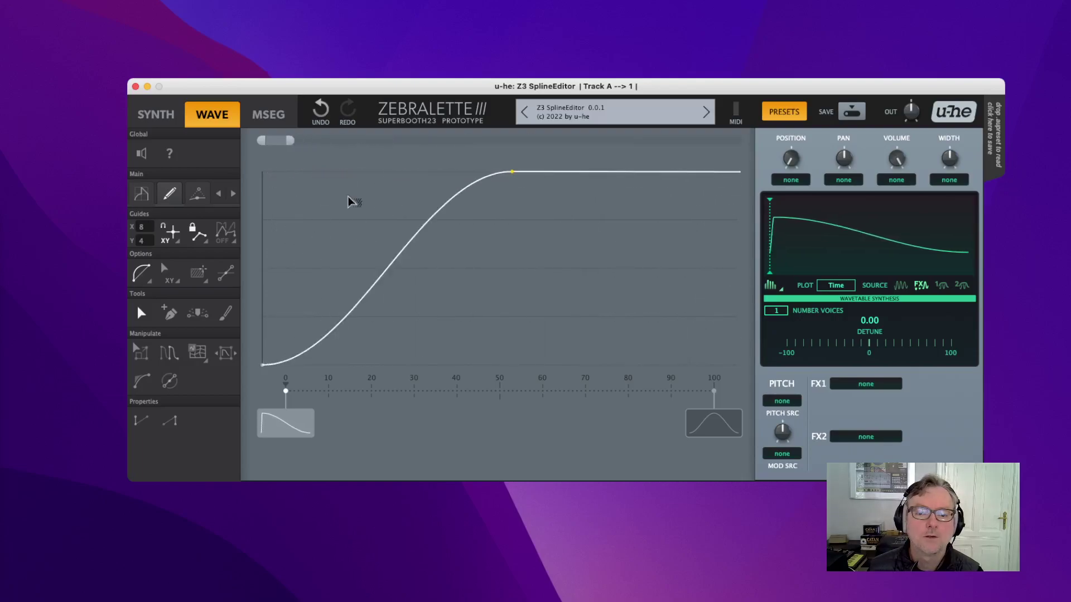
drag(512, 172, 263, 171)
scroll(480, 268, down, 5)
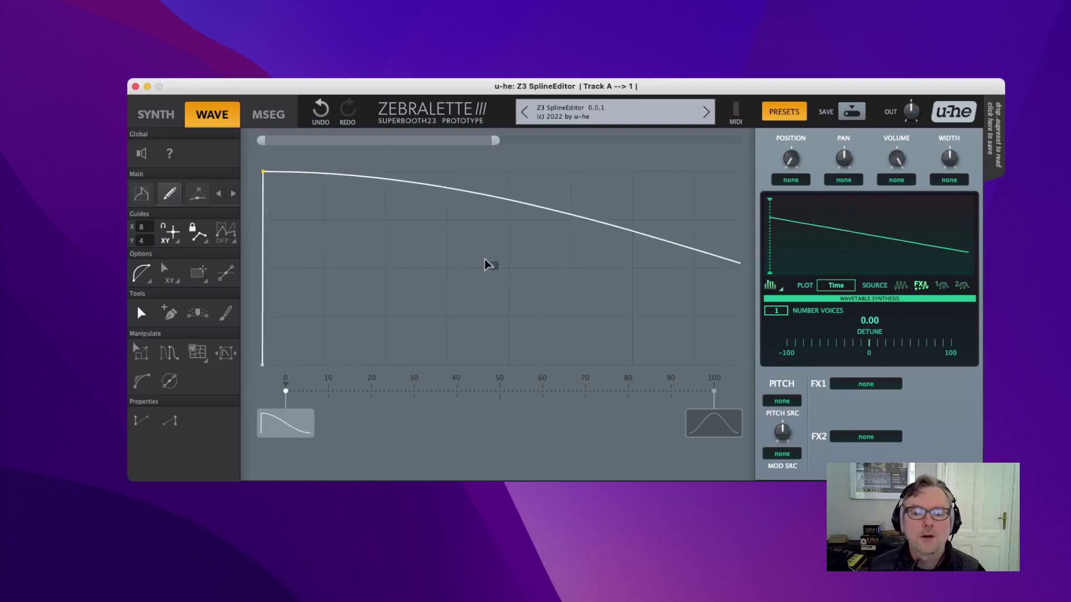
scroll(486, 265, down, 3)
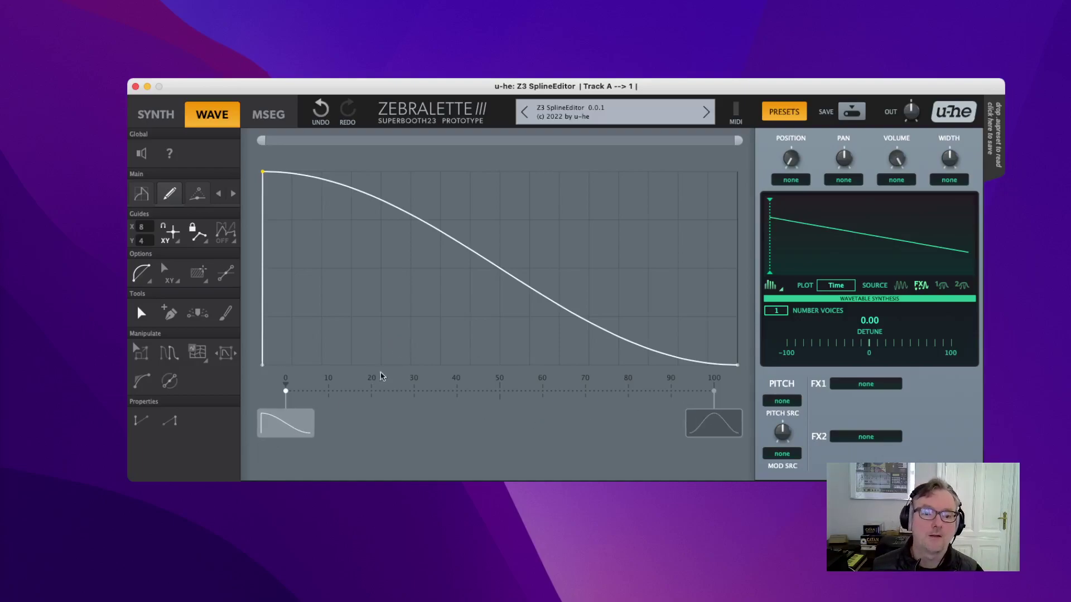
Step: Show the morph between the two curves, preview an in-between position and enable the audio preview
click(200, 197)
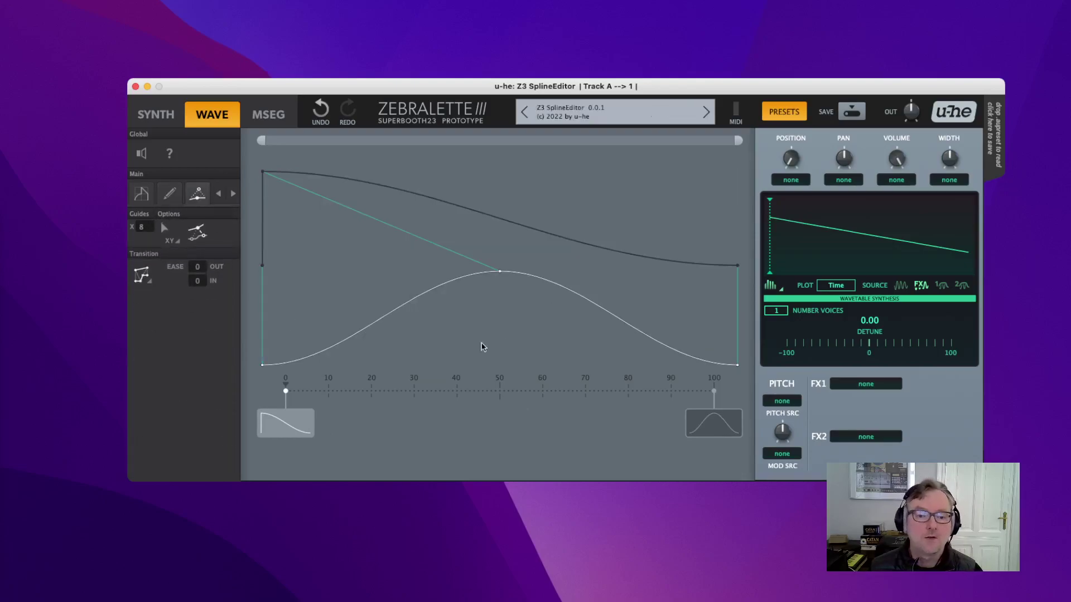
mouse_move(478, 325)
mouse_down()
mouse_move(393, 198)
mouse_move(478, 338)
mouse_move(440, 266)
mouse_move(382, 201)
mouse_move(461, 316)
mouse_up()
click(143, 155)
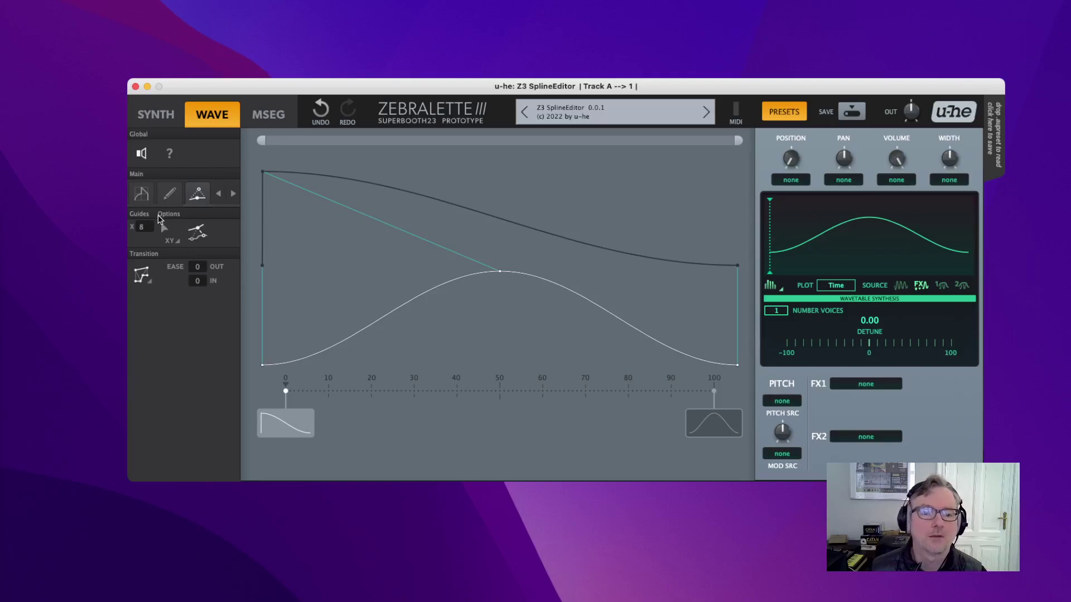
Step: Redraw the first curve as a narrow bell followed by a wide one, and the last curve as two straight-line triangle peaks
click(142, 196)
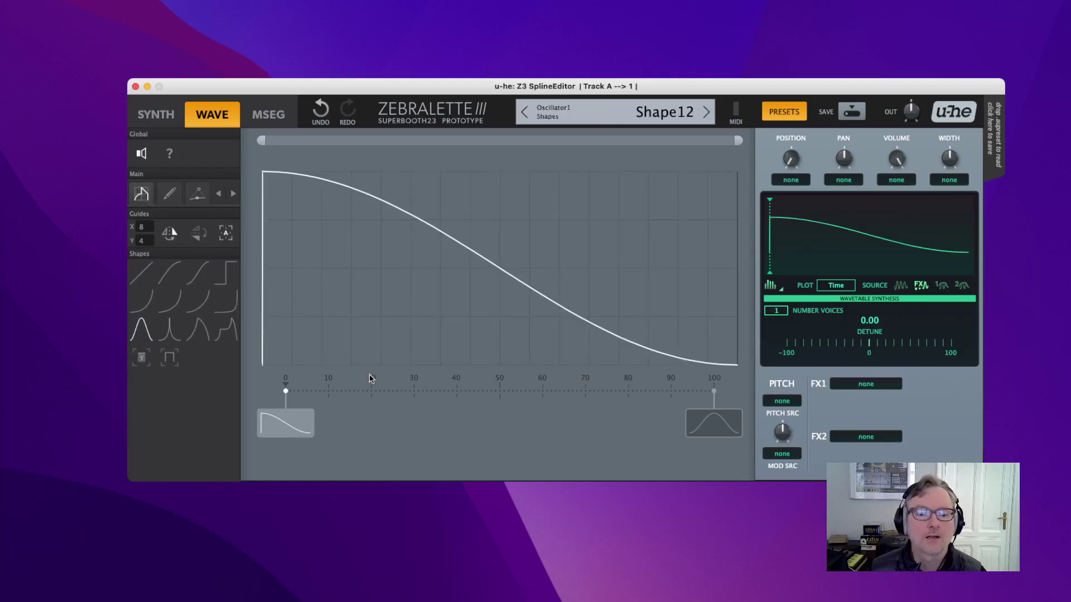
drag(275, 354, 411, 185)
drag(441, 337, 750, 164)
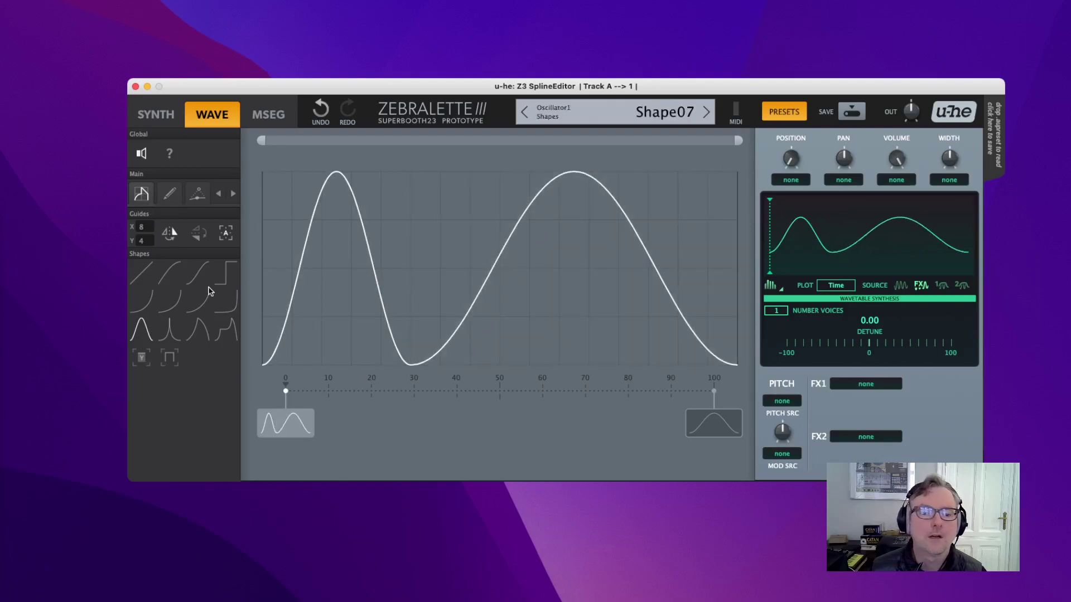
click(708, 422)
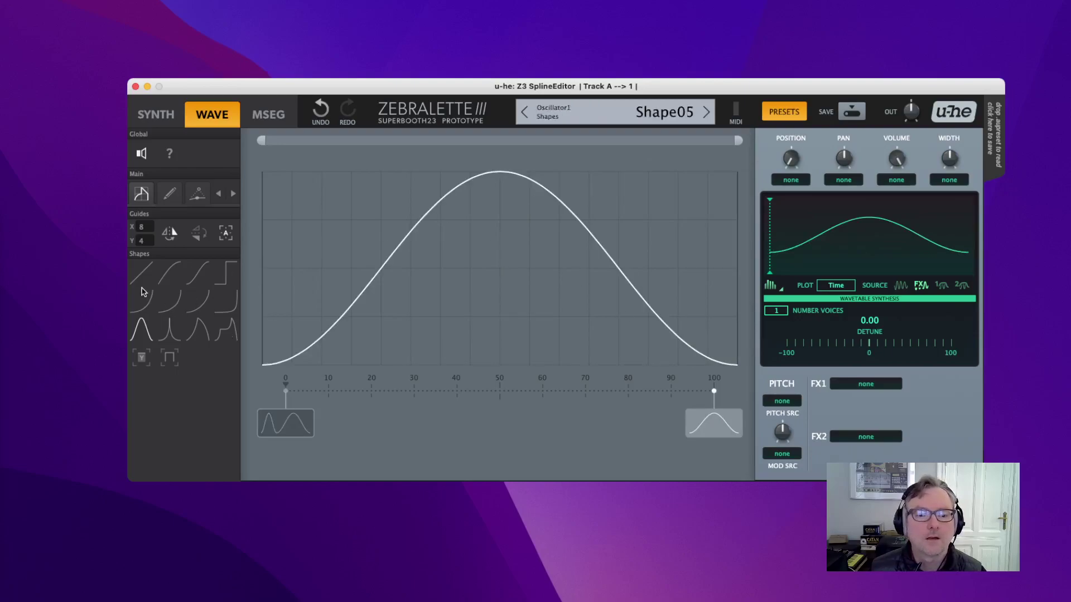
mouse_move(279, 333)
mouse_down()
mouse_move(322, 173)
mouse_move(383, 354)
mouse_move(410, 365)
mouse_move(619, 196)
mouse_move(681, 222)
mouse_move(726, 383)
mouse_move(737, 365)
mouse_up()
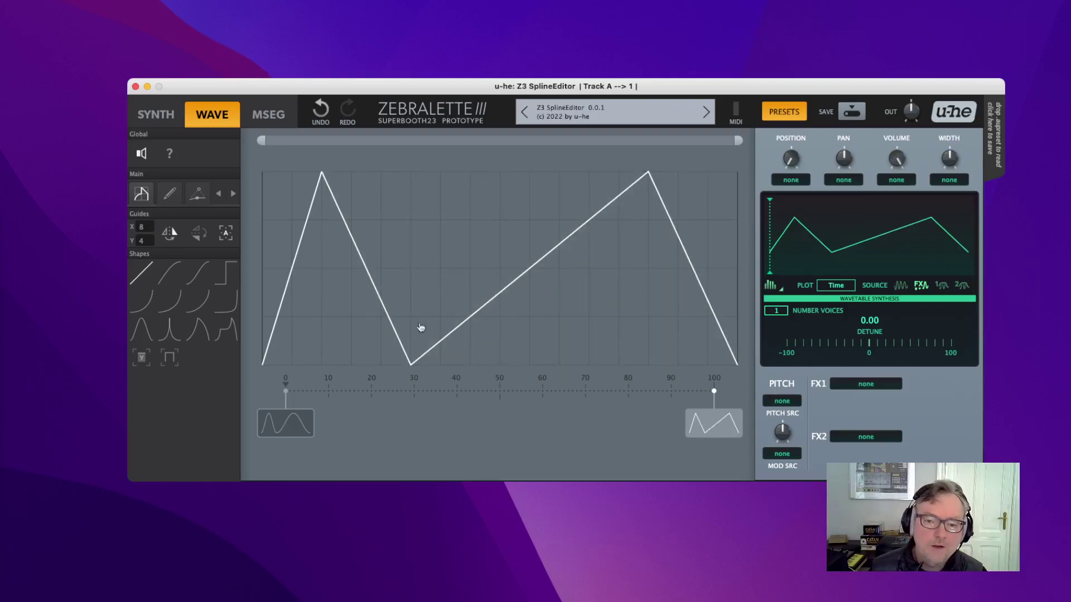
Step: Compare the first and last curves by switching between them, and preview an intermediate position of their morph
click(267, 431)
click(711, 426)
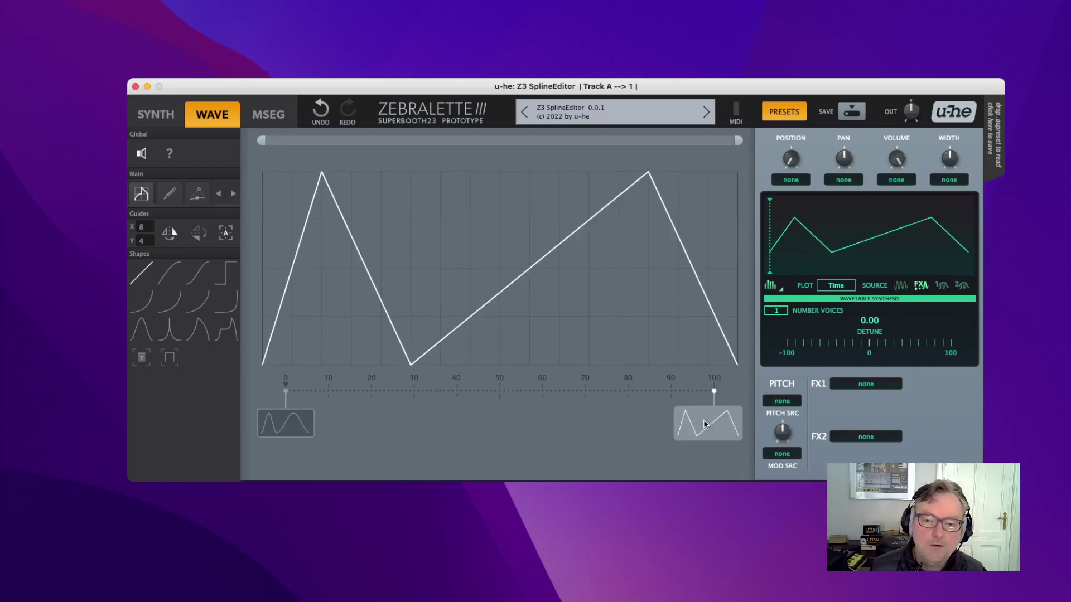
click(290, 429)
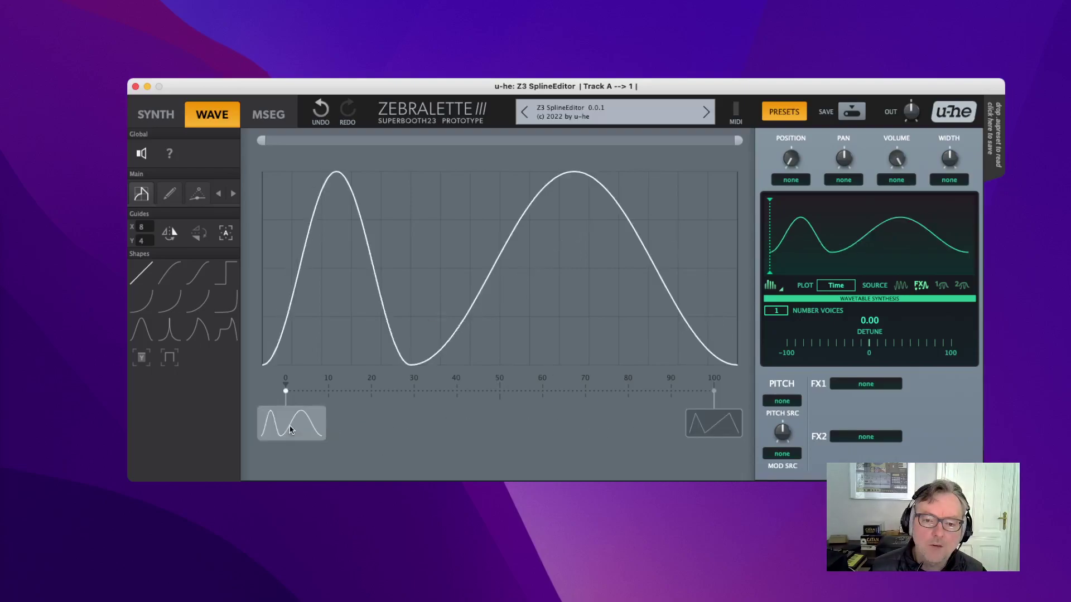
click(707, 425)
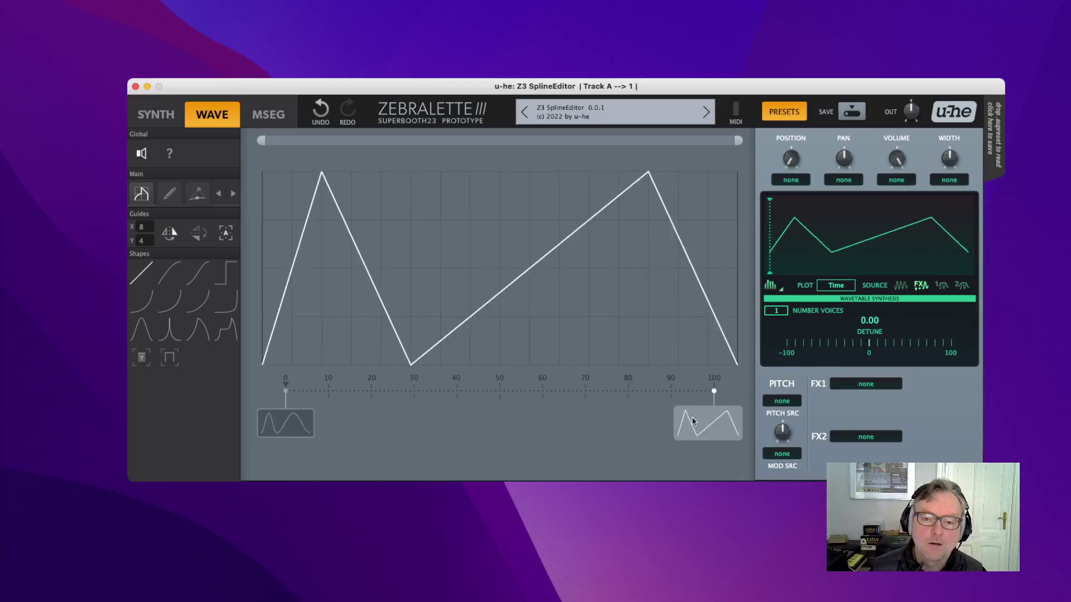
click(197, 195)
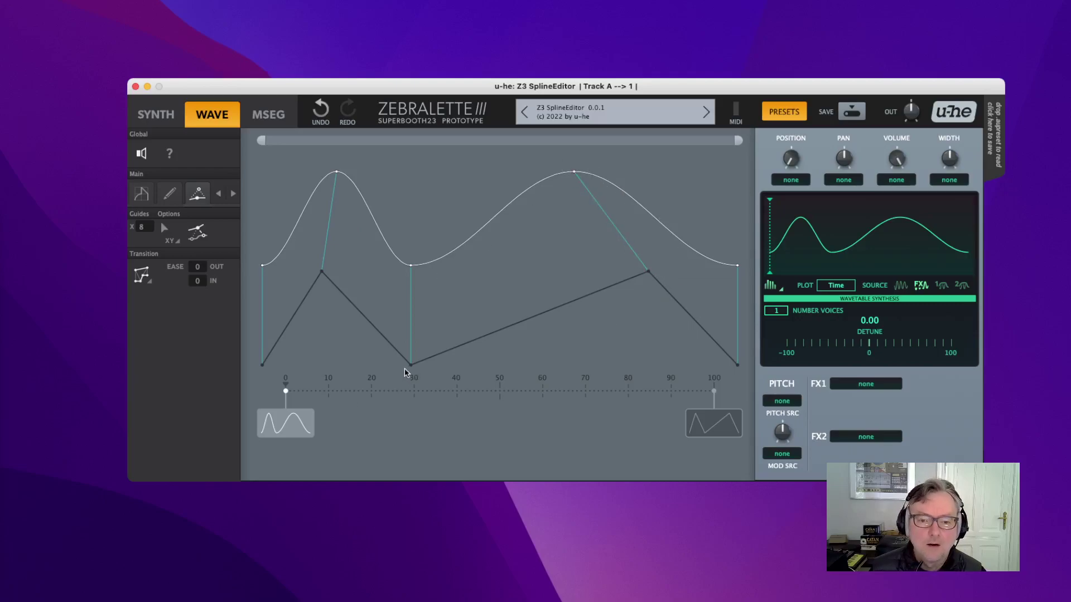
click(495, 295)
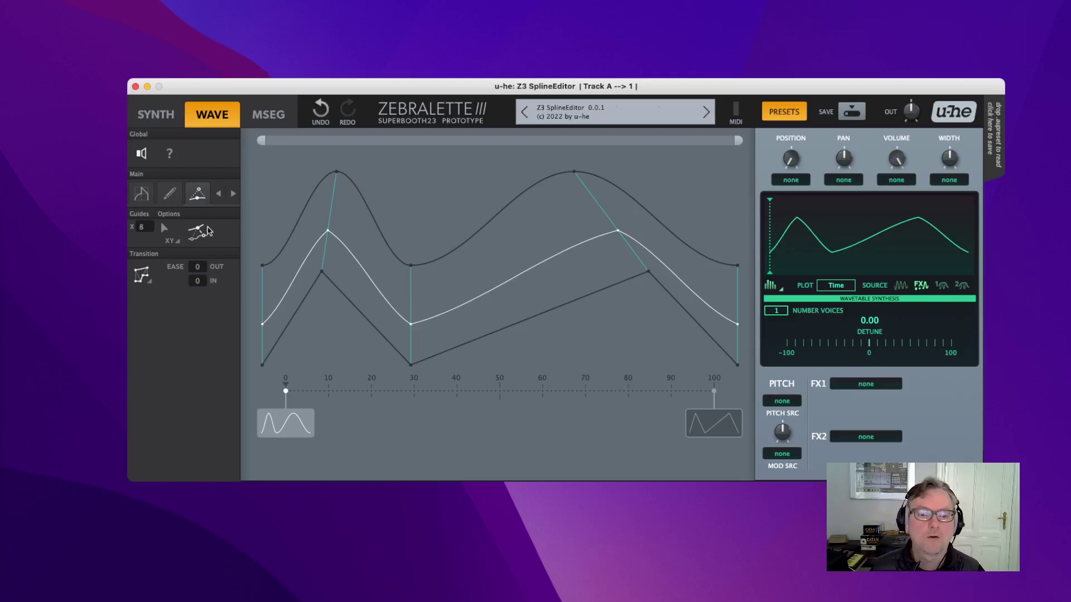
Step: Add six points to the first curve: one on each slope of the narrow bell and two on each slope of the wide bell
click(170, 194)
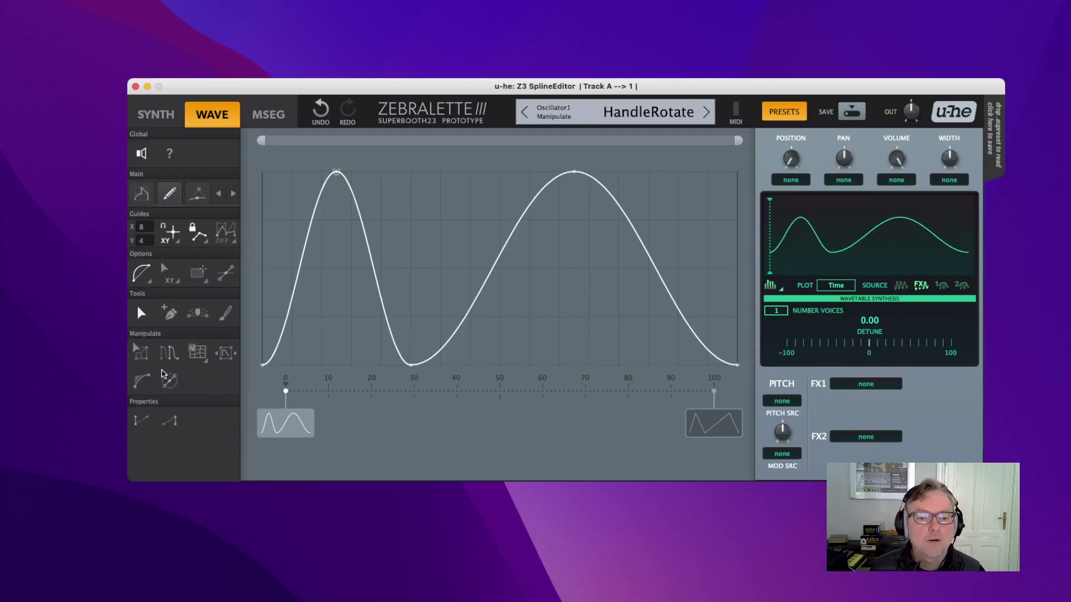
click(171, 315)
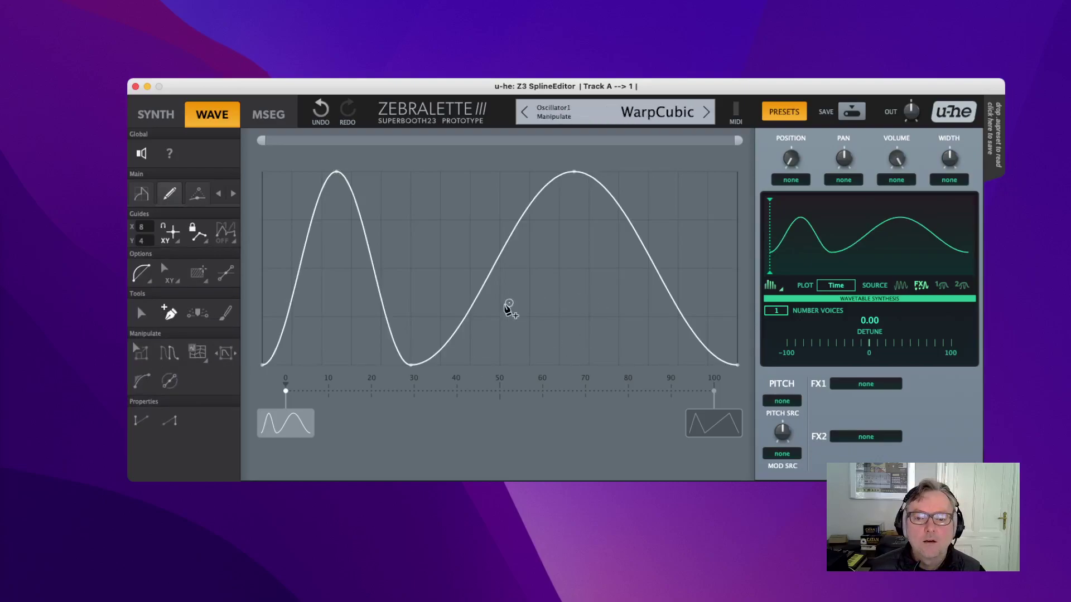
click(467, 314)
click(530, 205)
click(612, 196)
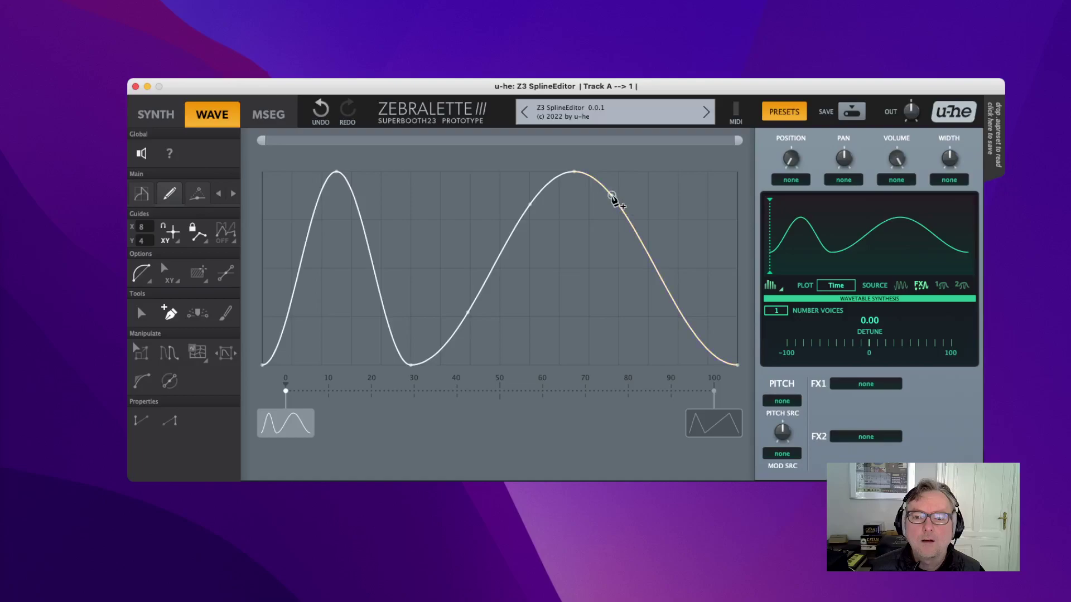
click(683, 316)
click(385, 307)
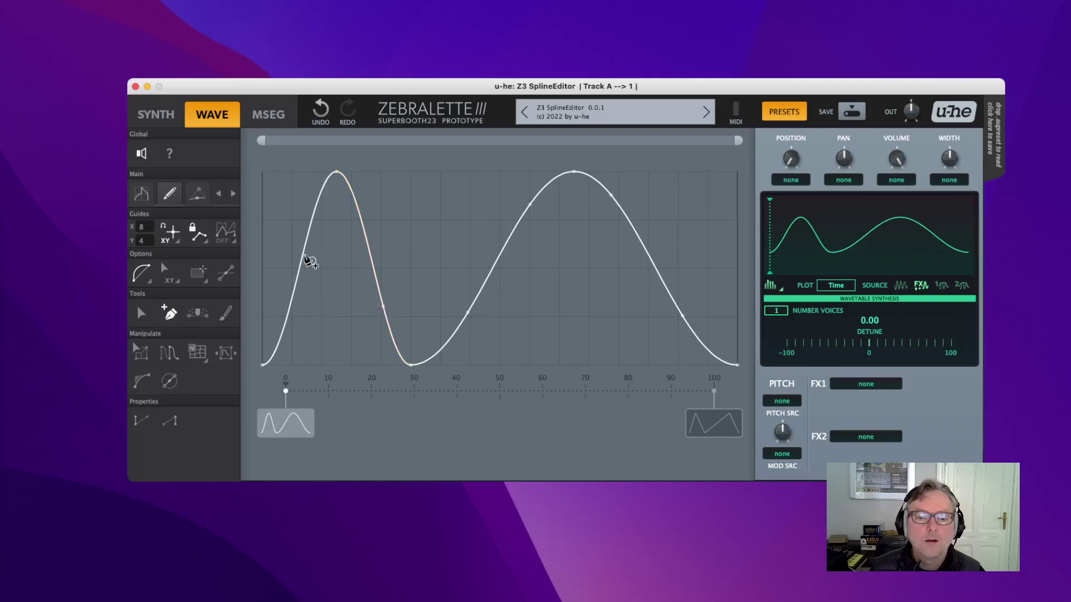
click(306, 242)
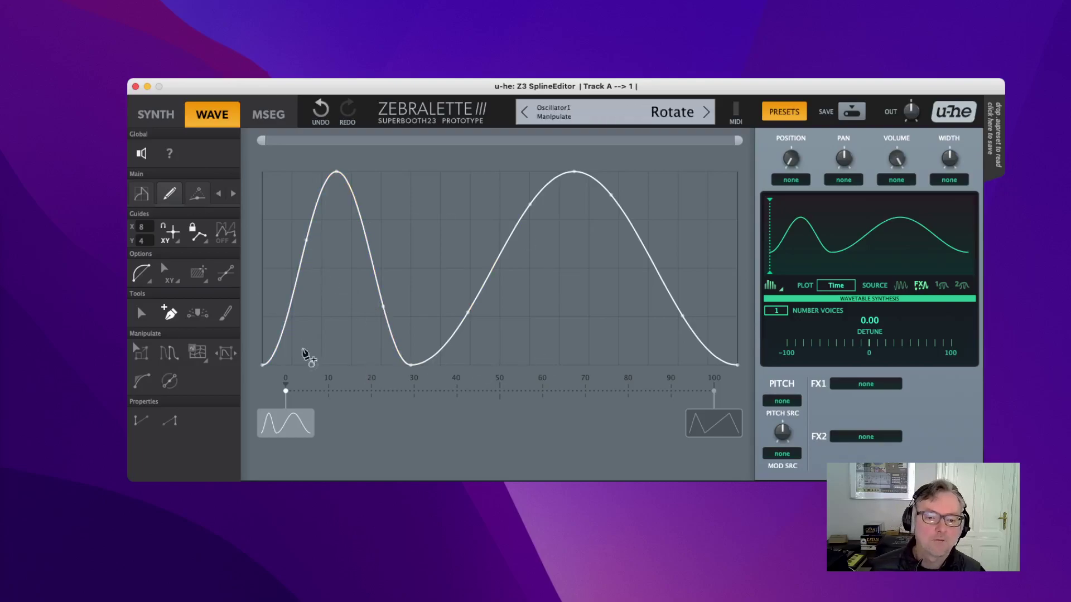
Step: Show the morph between the two curves and set its transition type to Crossfade
click(196, 194)
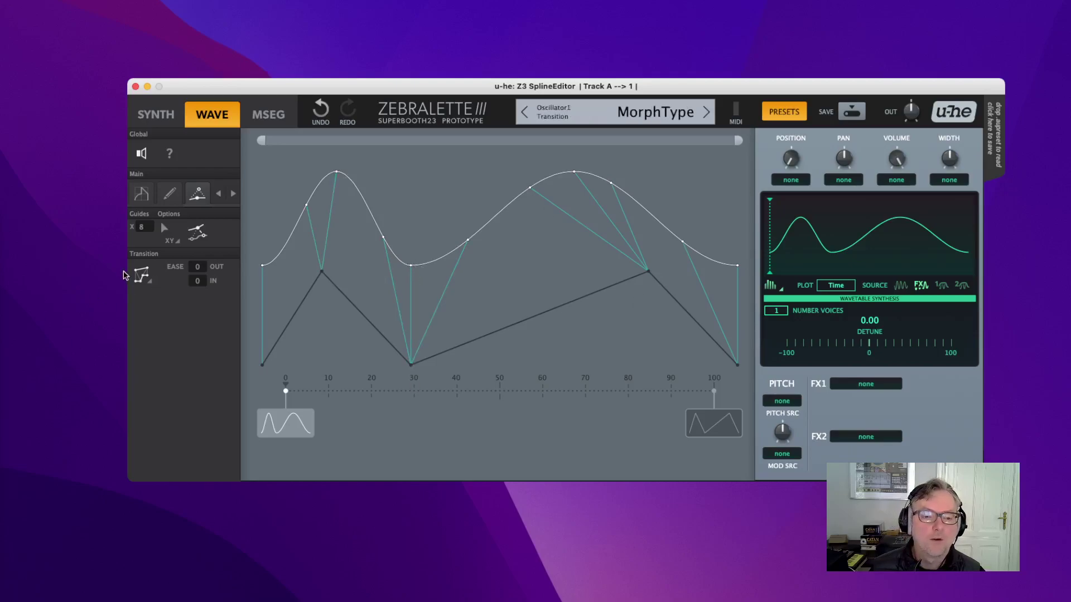
click(150, 281)
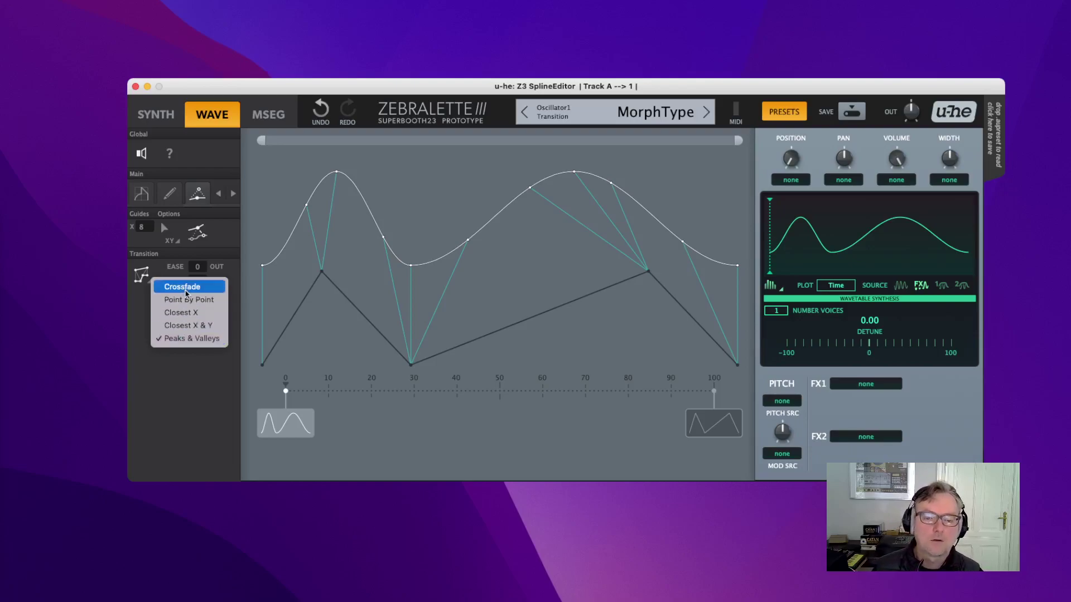
click(186, 291)
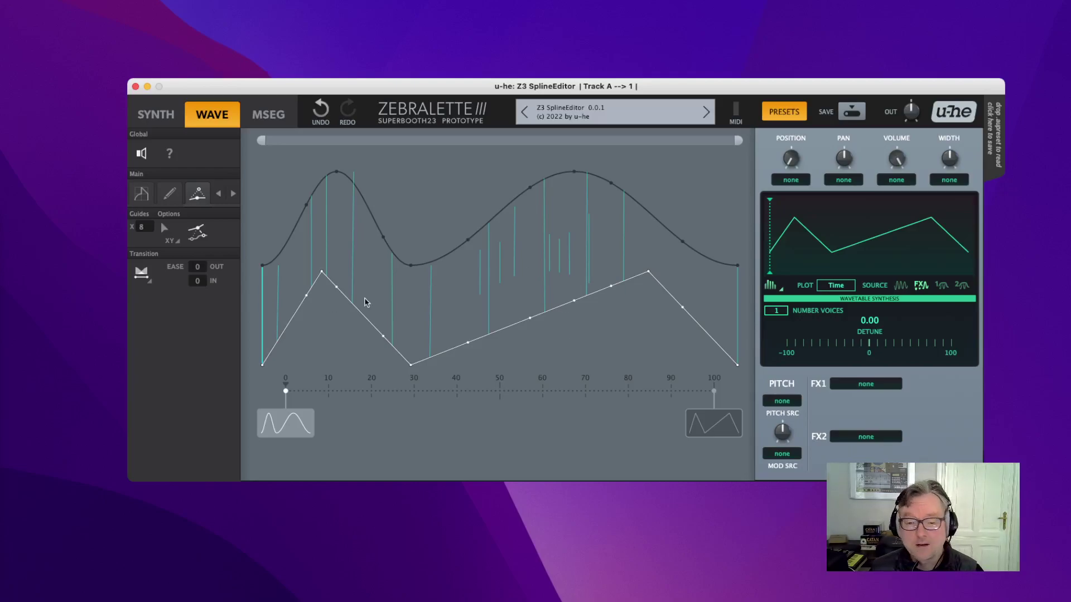
Step: Try the Point By Point transition type and change the transition type to Closest X
click(149, 282)
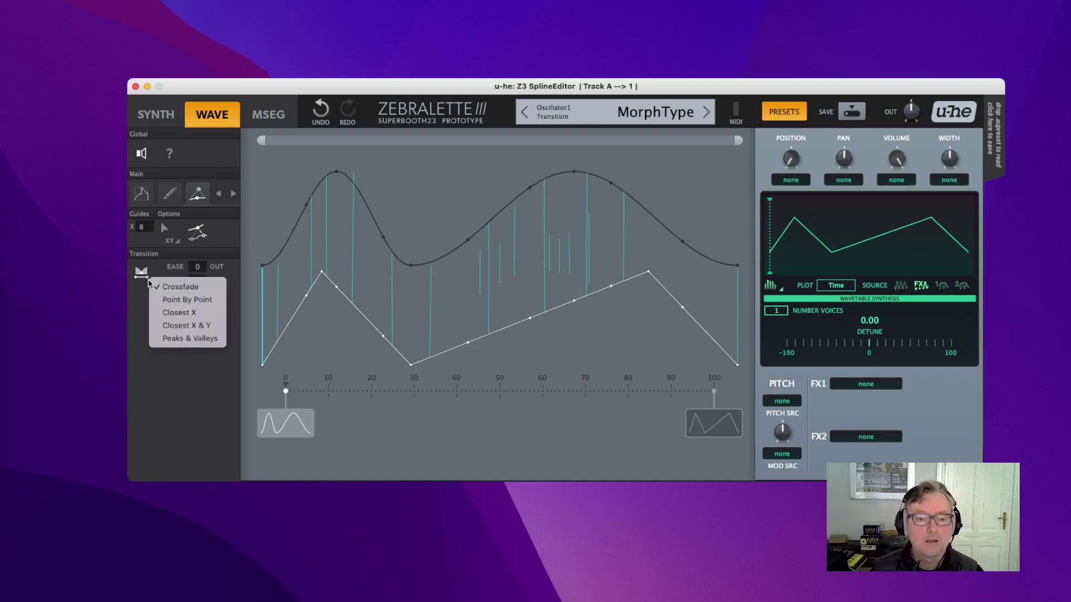
click(171, 303)
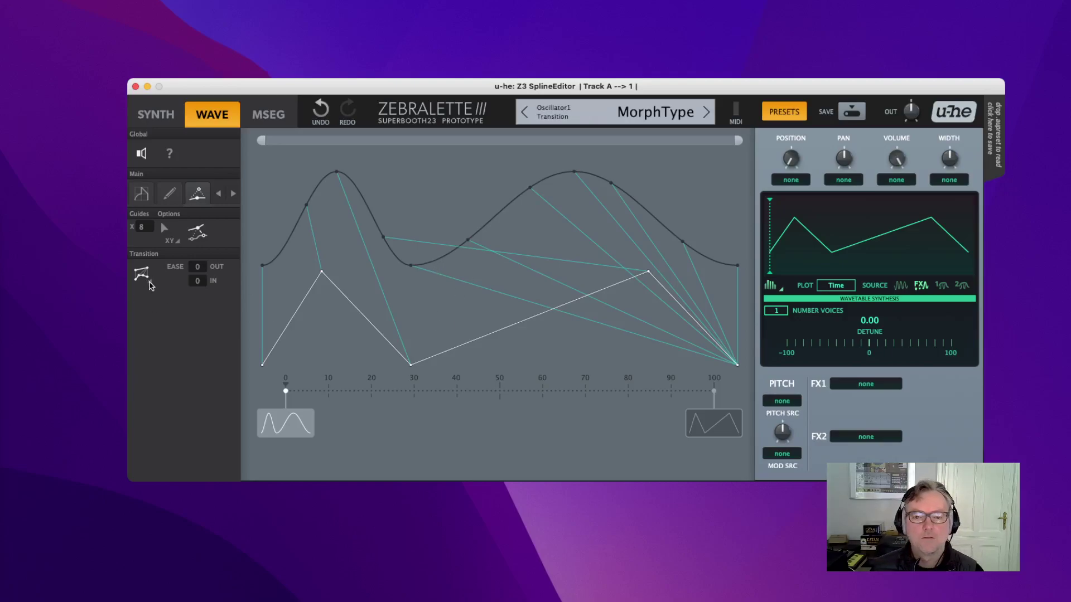
click(150, 282)
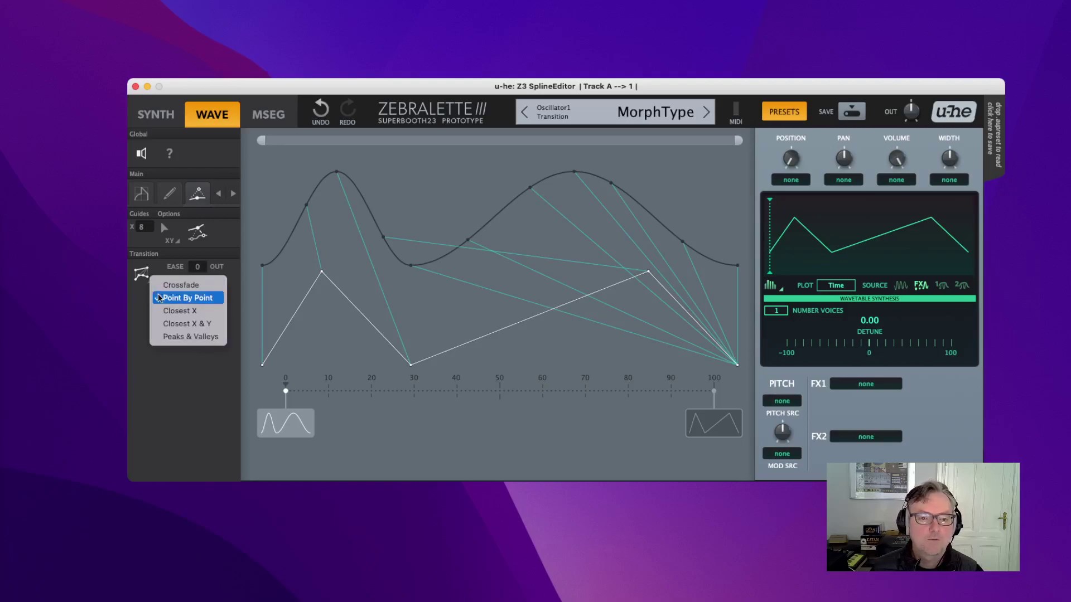
click(181, 316)
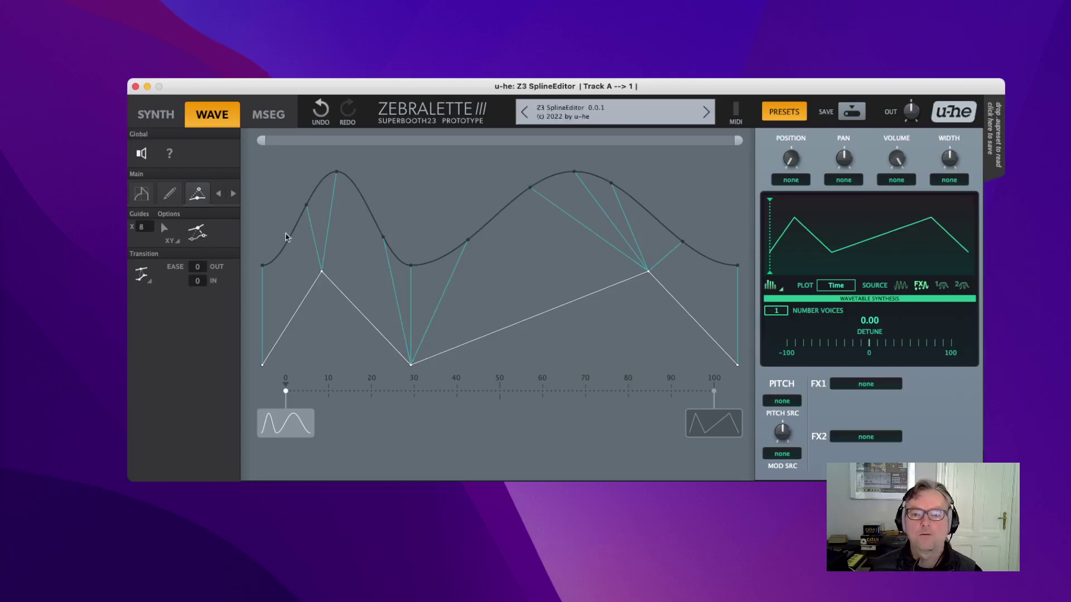
Step: Pull a matching handle from the point before the wide bell's peak toward the start, preview the morph, and move the handle past the peak
drag(530, 188, 398, 199)
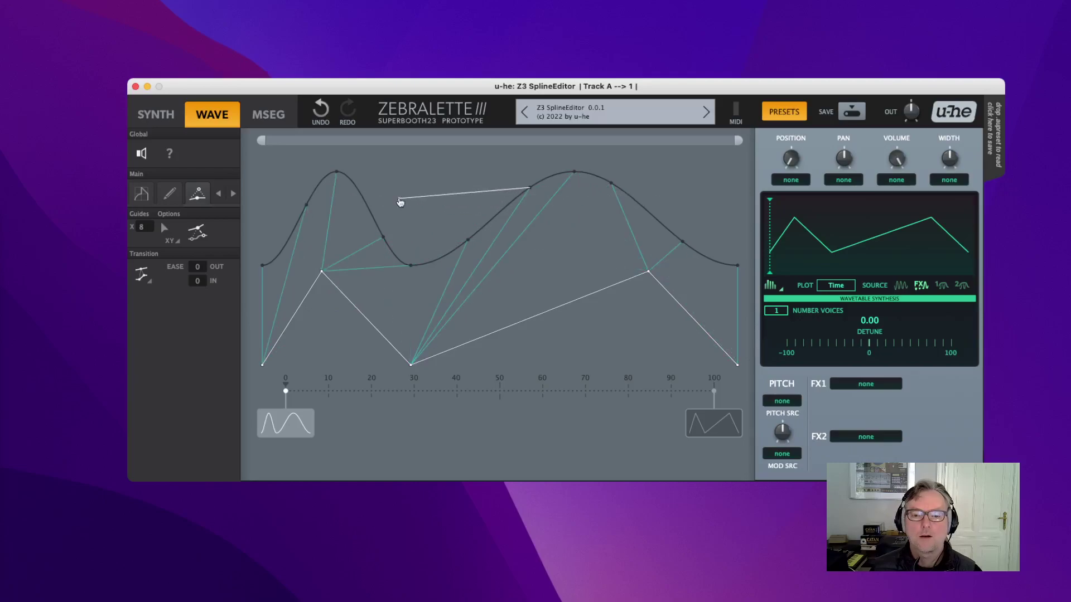
drag(617, 336, 536, 217)
drag(399, 199, 669, 192)
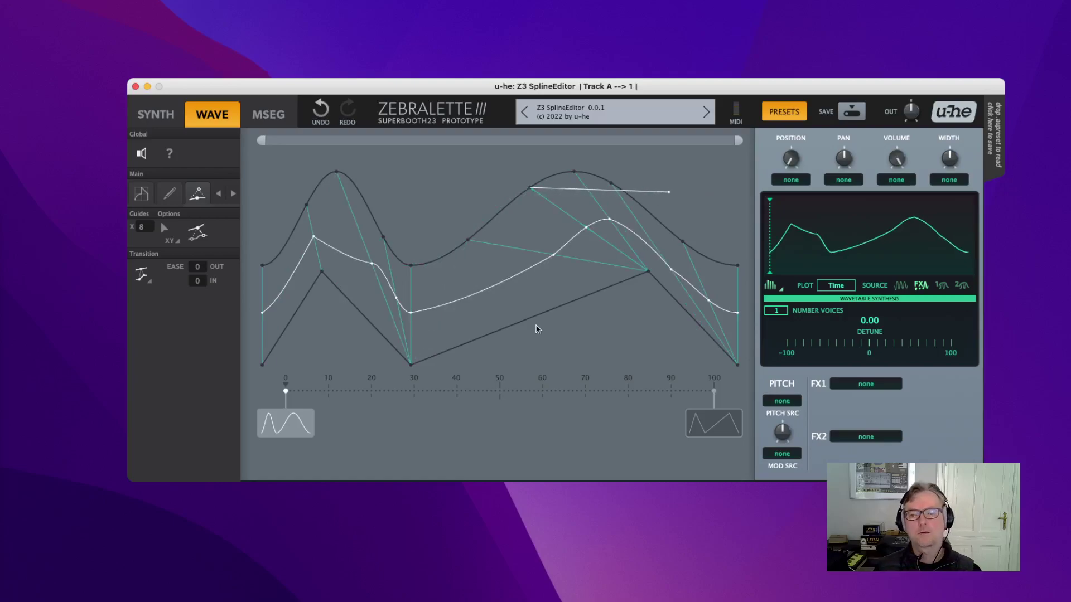
Step: Remove the matching handle from the point before the wide bell's peak and set the transition type to Closest X & Y
double_click(669, 193)
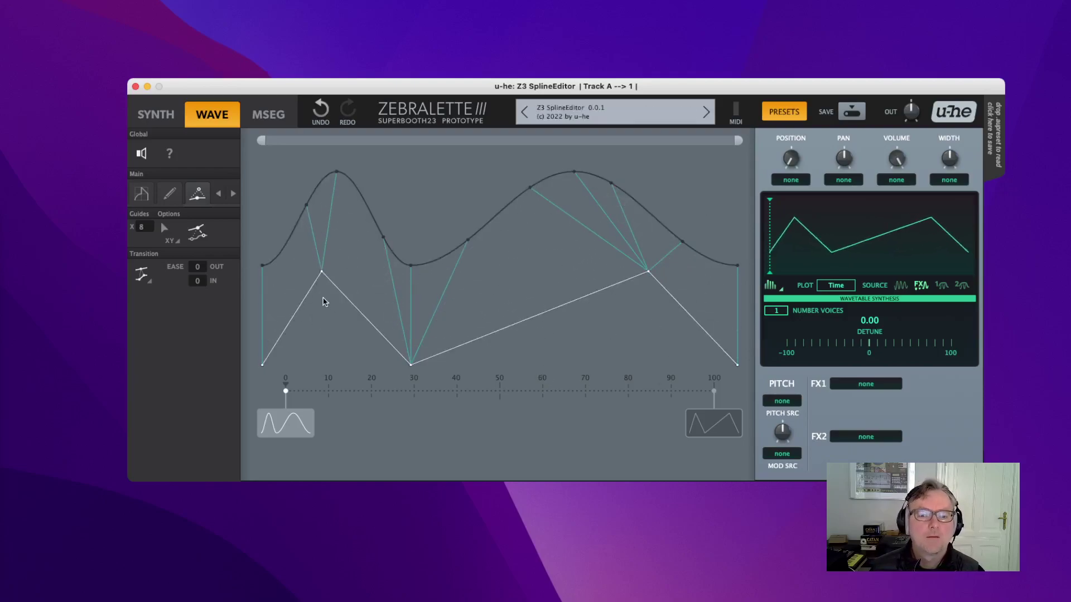
click(145, 278)
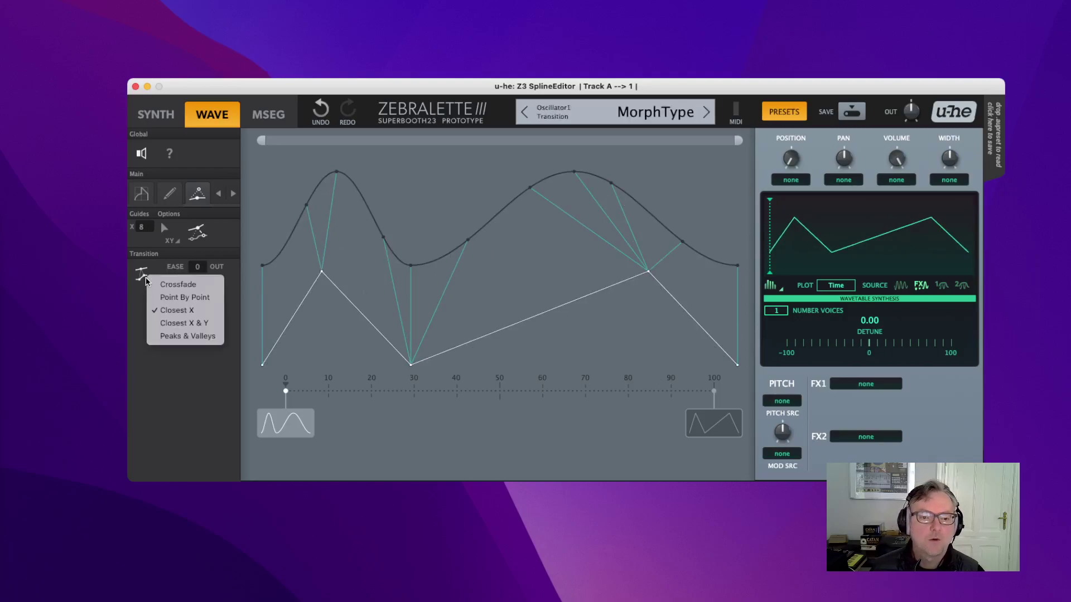
click(172, 323)
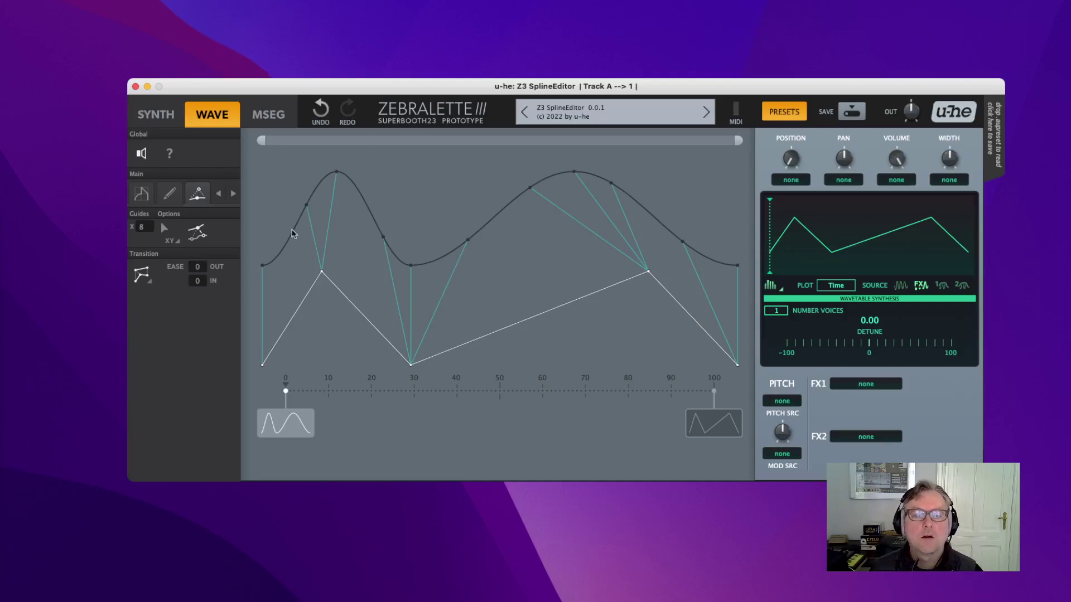
Step: Flip the second curve vertically in the curve editor, removing the stray point placed between its second valley and last peak
click(170, 193)
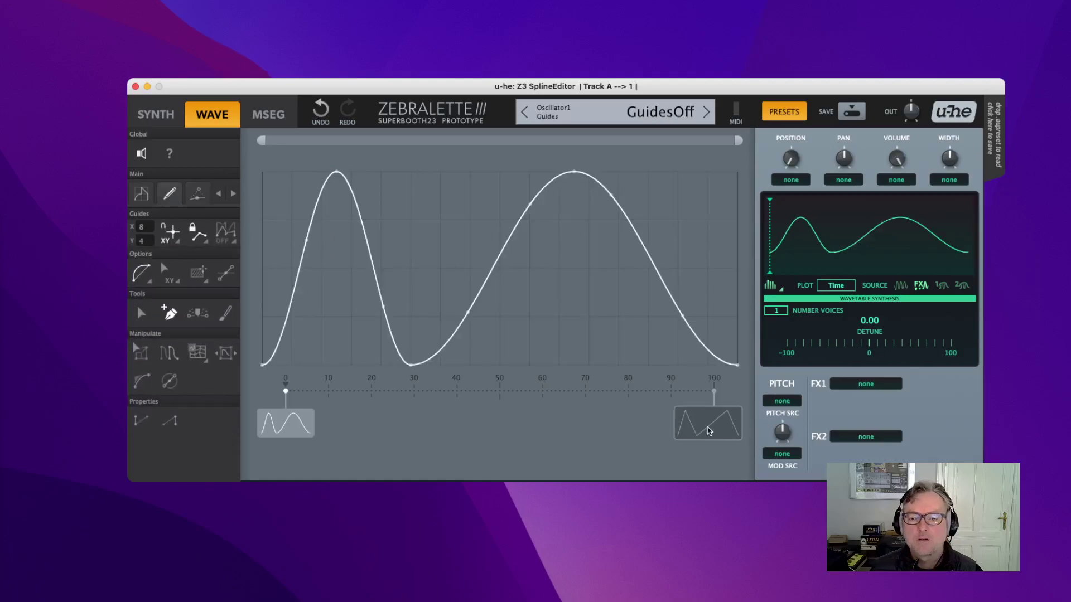
click(453, 219)
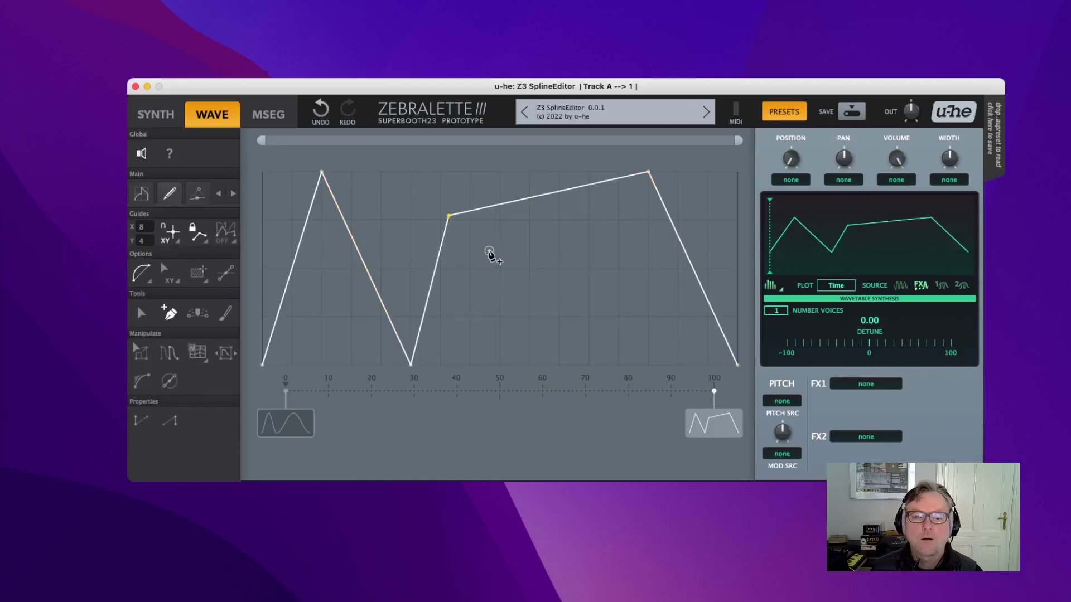
key(a)
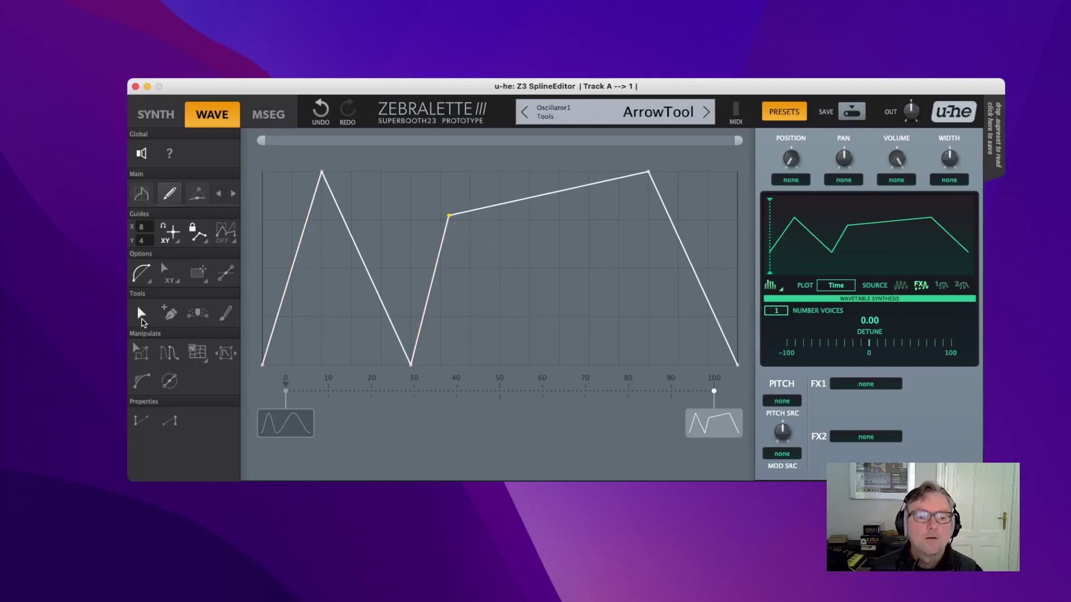
double_click(449, 218)
right_click(471, 202)
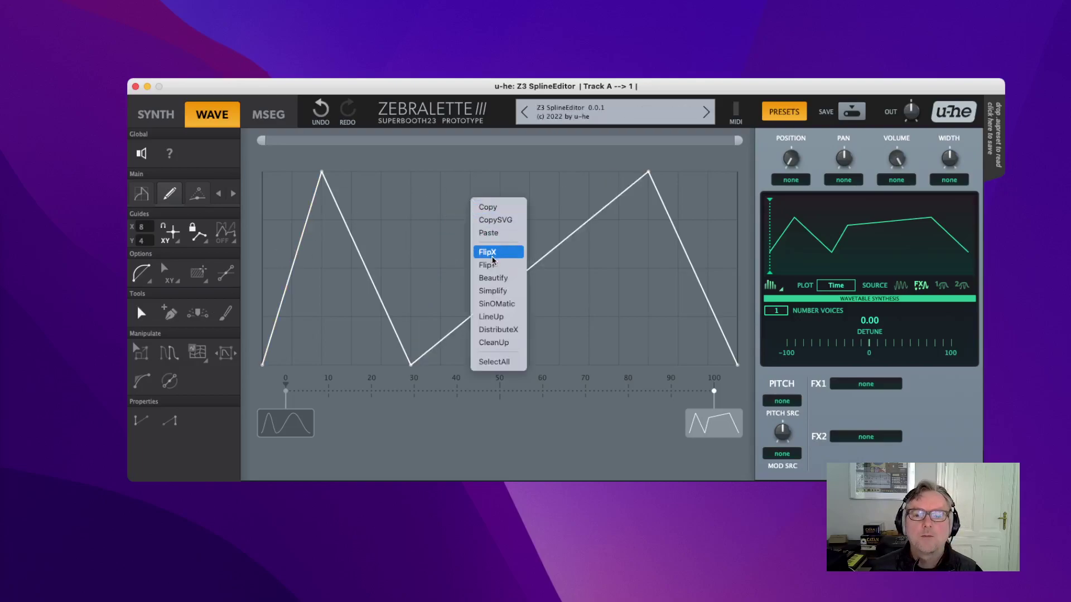
click(487, 264)
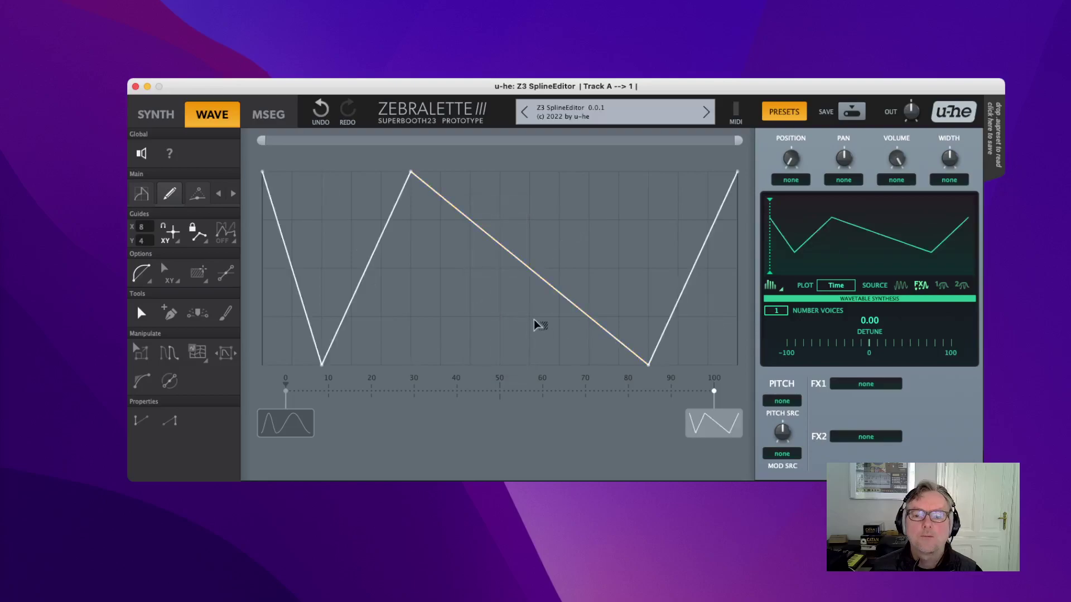
Step: Preview the morph to the flipped curve and try crossing matching handles from the points on both bells' falling slopes
click(298, 426)
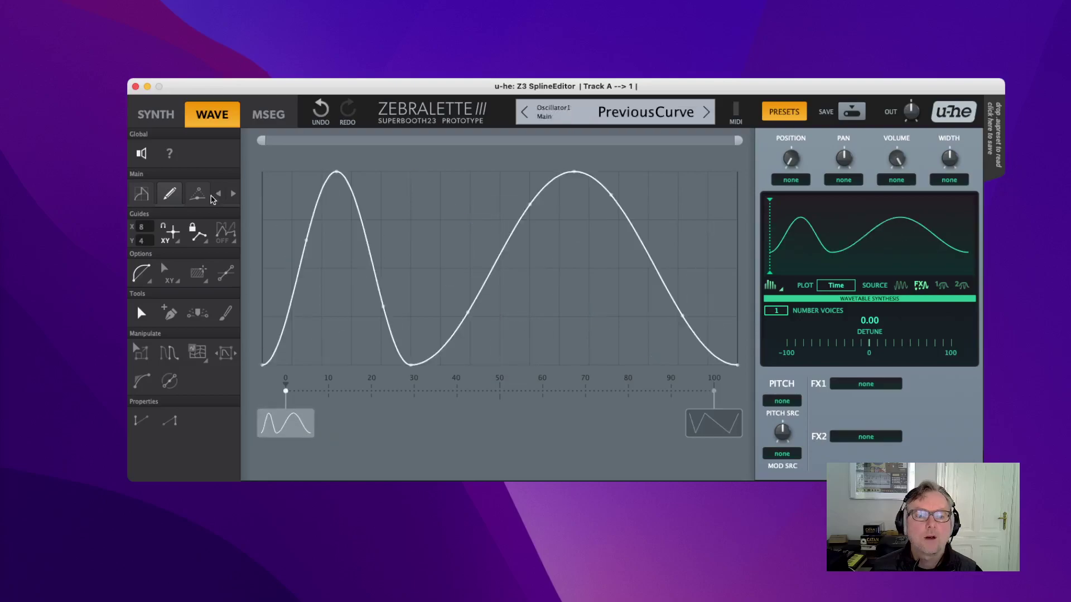
click(198, 194)
mouse_move(537, 369)
mouse_down()
mouse_move(535, 255)
mouse_move(533, 362)
mouse_up()
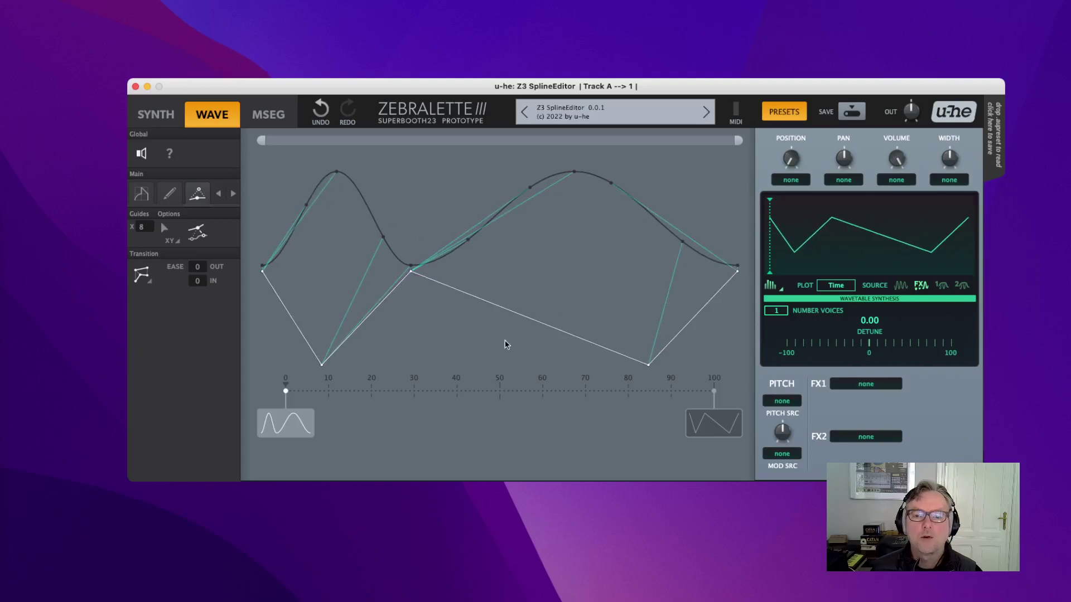
drag(484, 351, 721, 213)
mouse_move(585, 303)
mouse_down()
mouse_move(583, 208)
mouse_move(588, 247)
mouse_move(587, 303)
mouse_move(569, 168)
mouse_move(567, 337)
mouse_move(561, 179)
mouse_move(566, 313)
mouse_up()
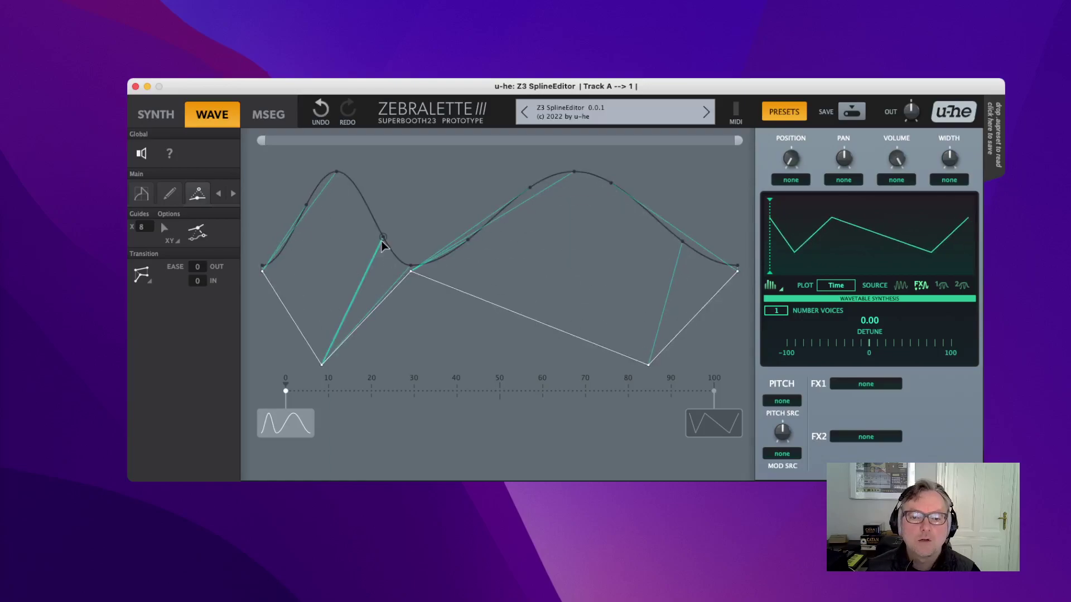
drag(384, 239, 588, 242)
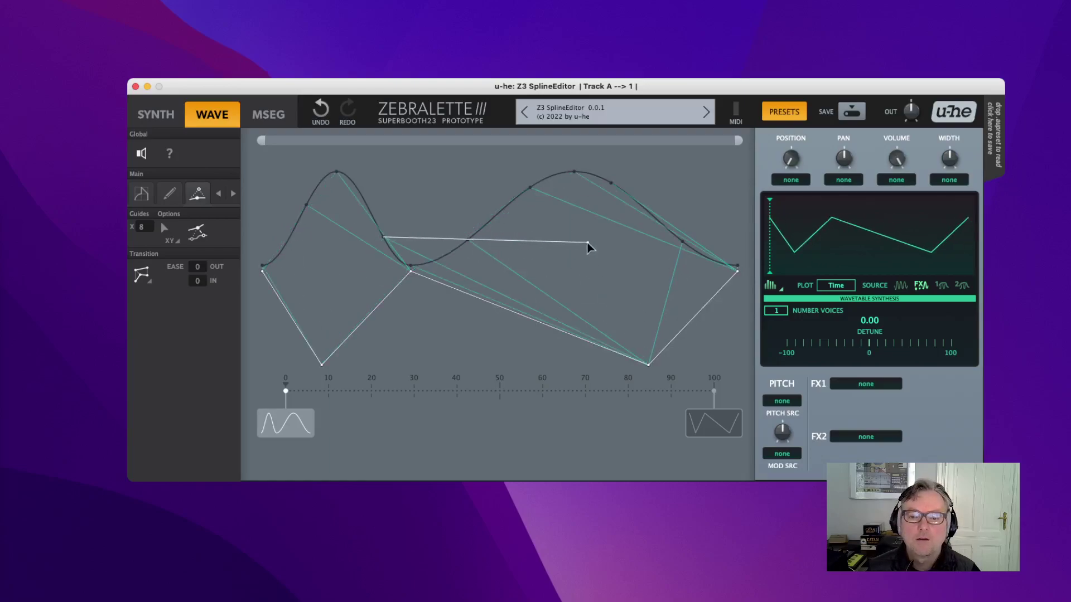
drag(681, 241, 433, 224)
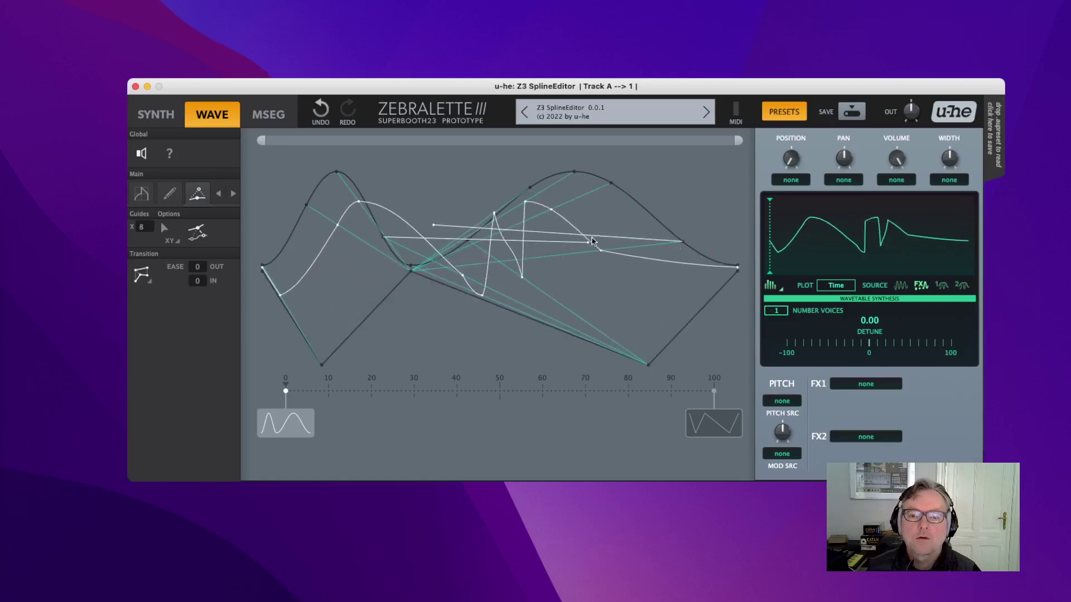
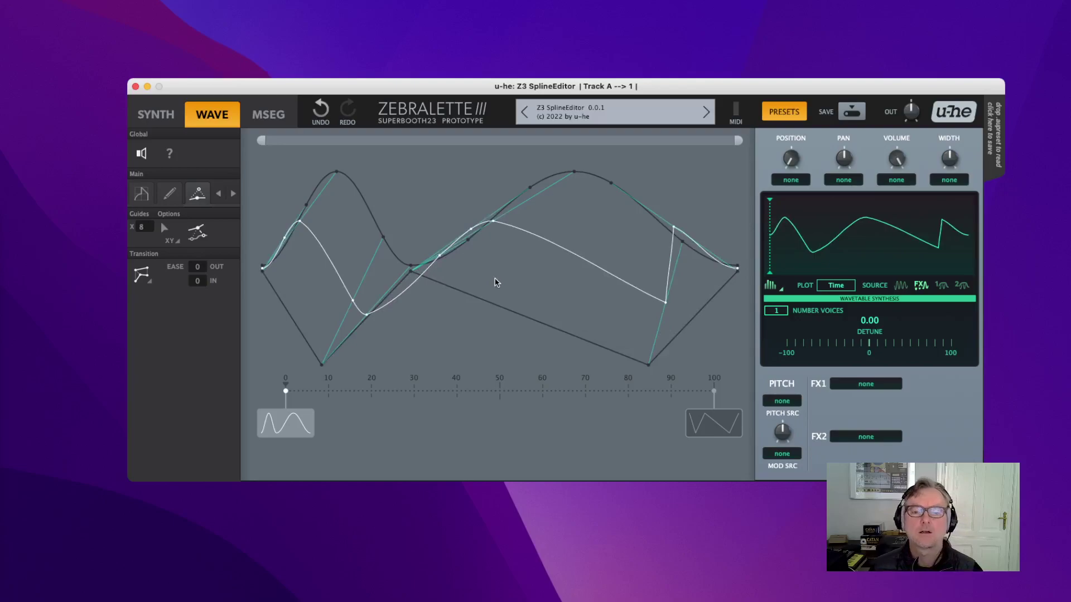
Step: Set the transition type to Peaks & Valleys, and flip the second curve vertically again to check the morph
click(146, 280)
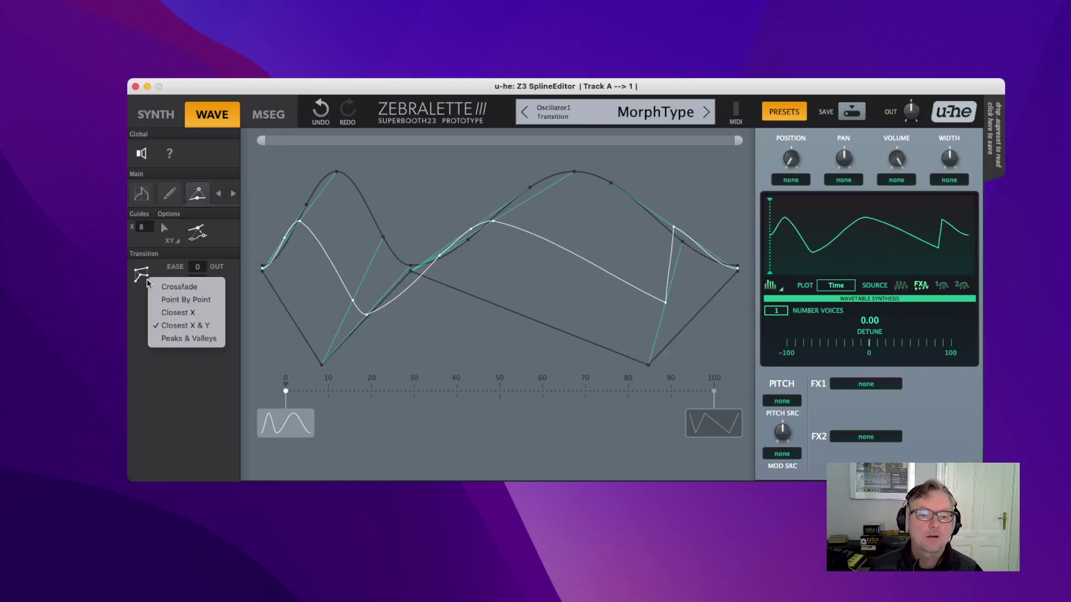
click(173, 338)
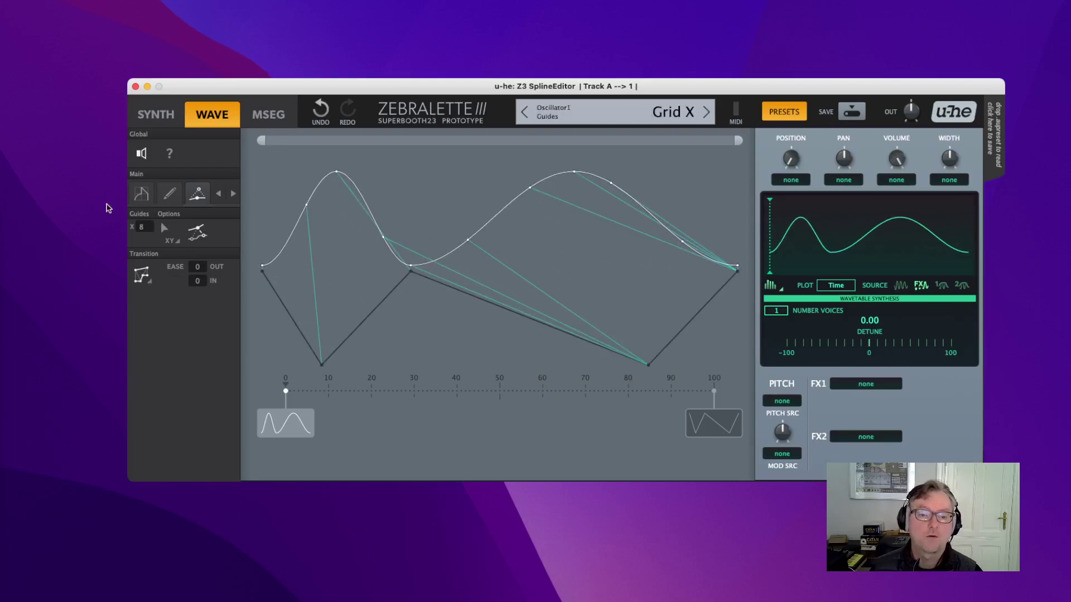
click(143, 195)
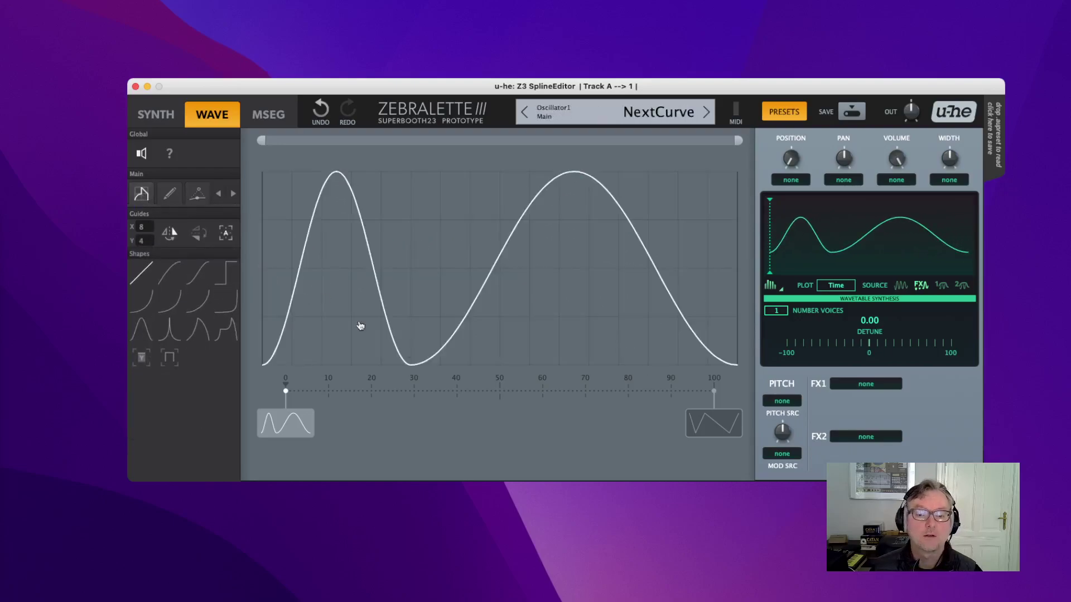
click(723, 432)
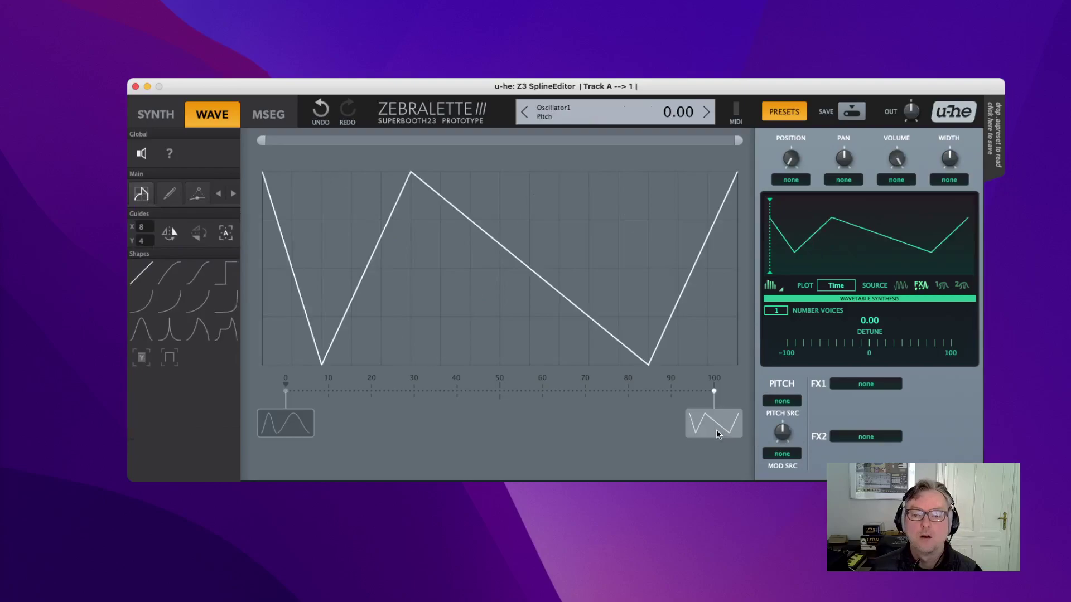
right_click(432, 278)
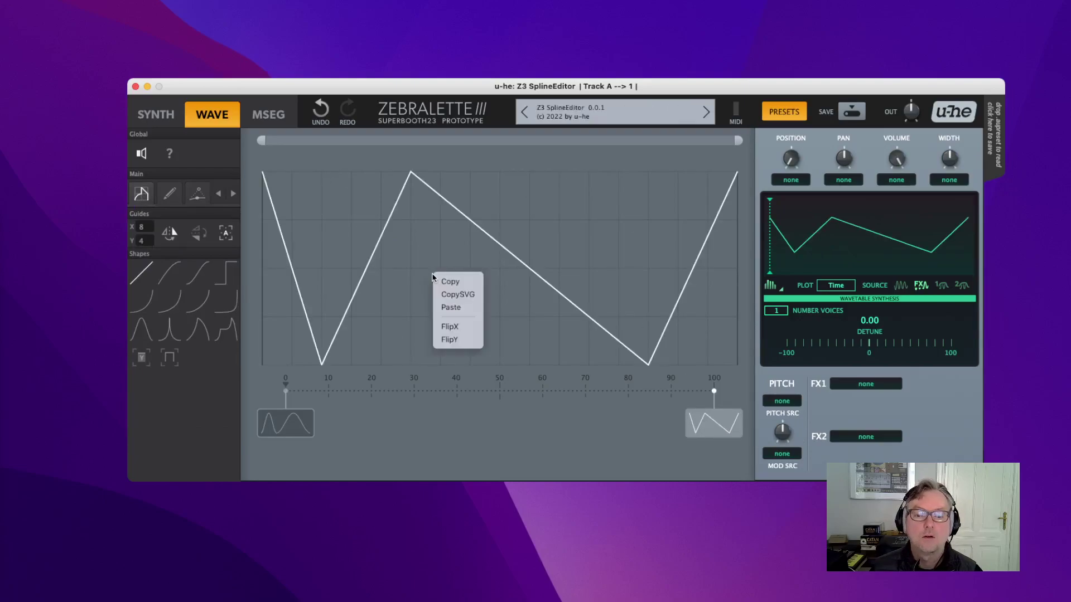
click(451, 339)
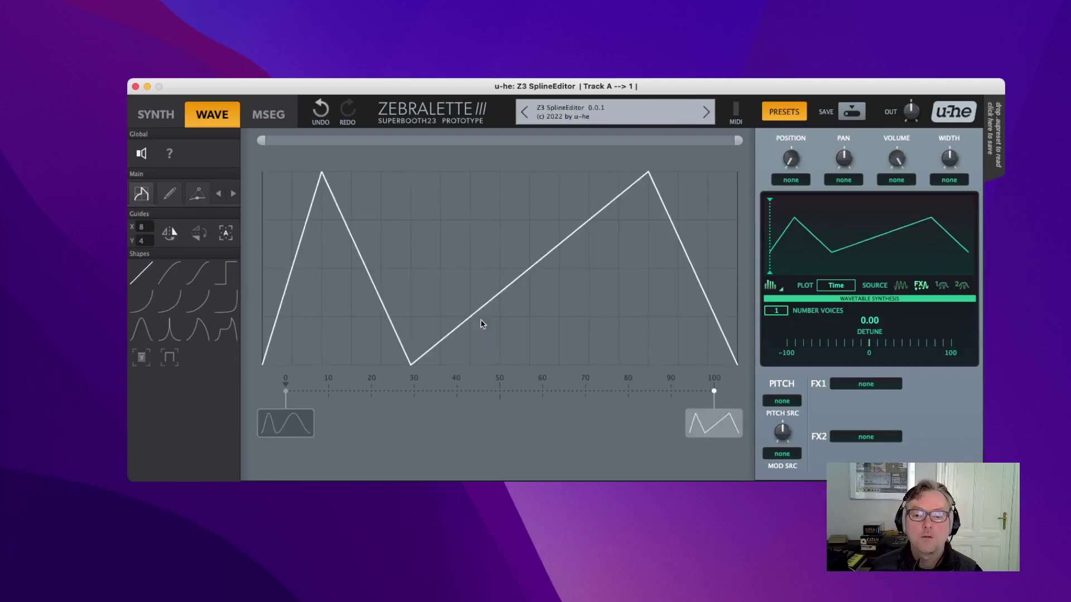
click(199, 196)
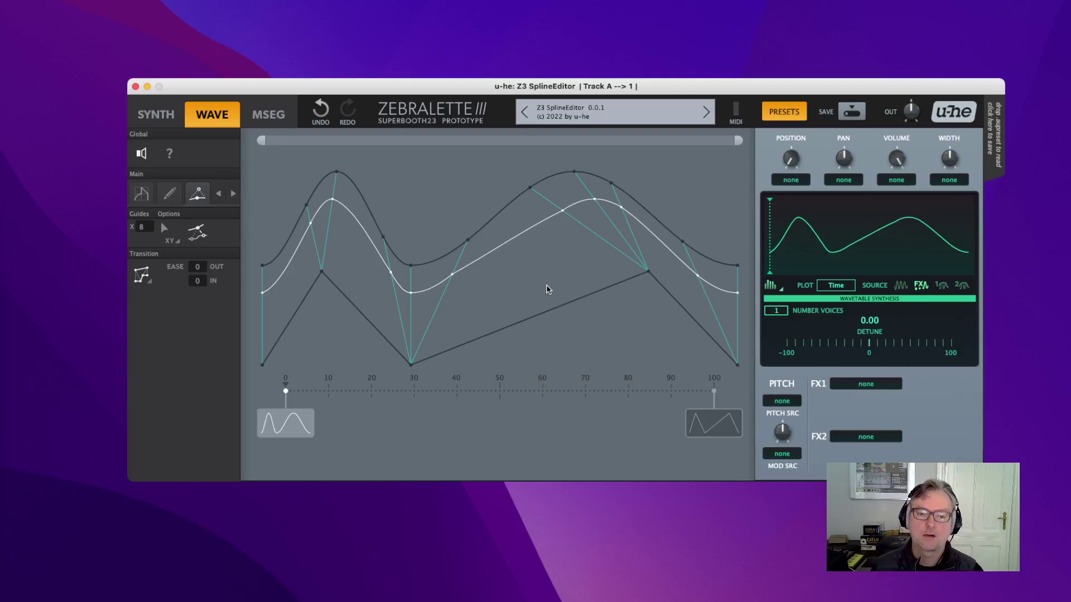
Step: Set both the Ease Out and the Ease In of the transition to 100
mouse_move(187, 272)
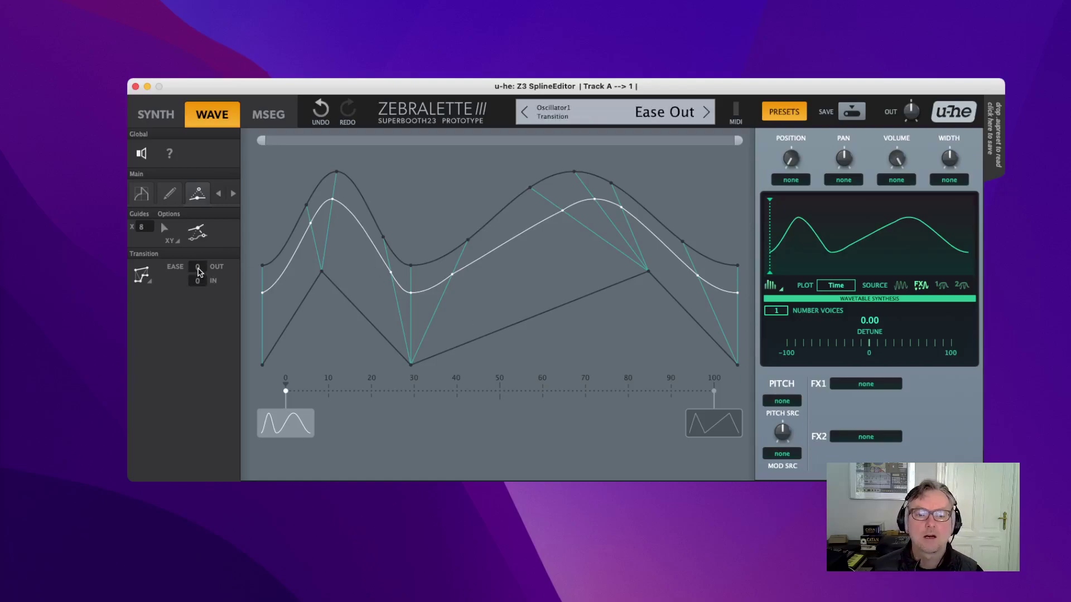
scroll(198, 271, up, 10)
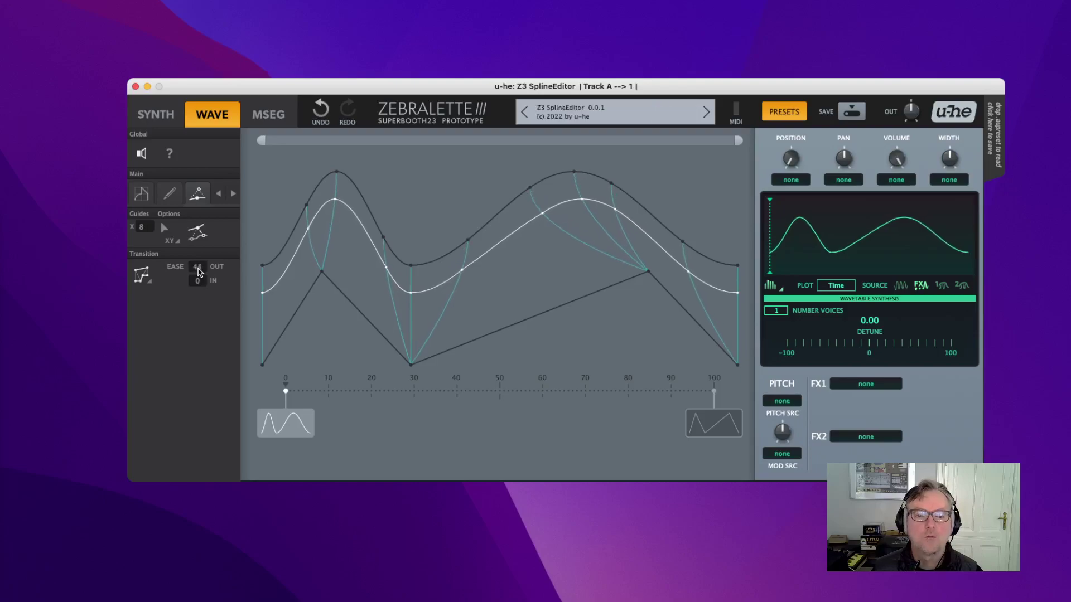
scroll(200, 272, up, 2)
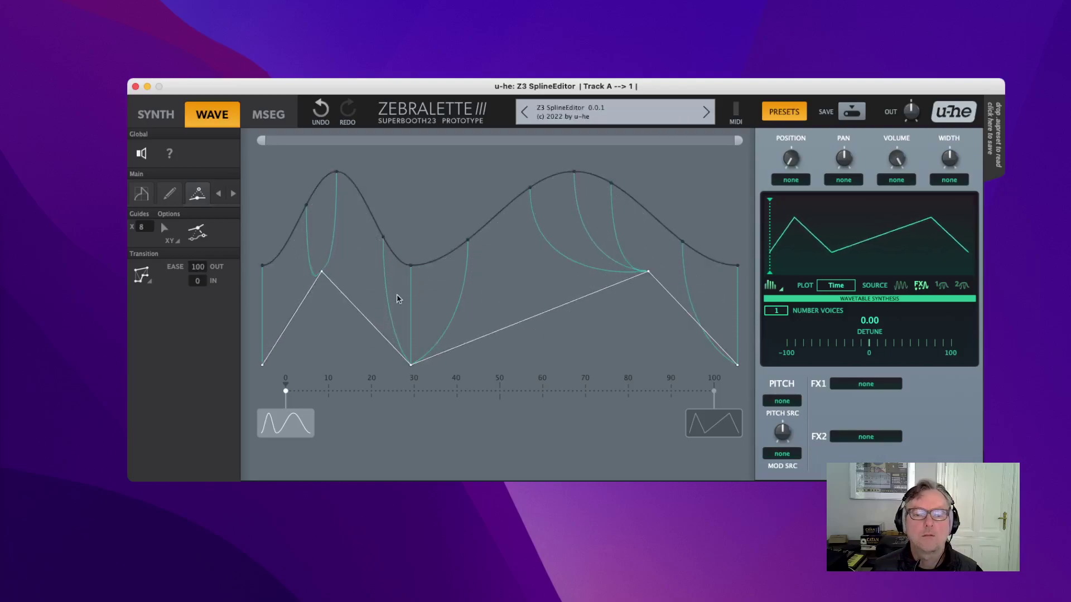
scroll(196, 281, up, 5)
scroll(197, 281, up, 3)
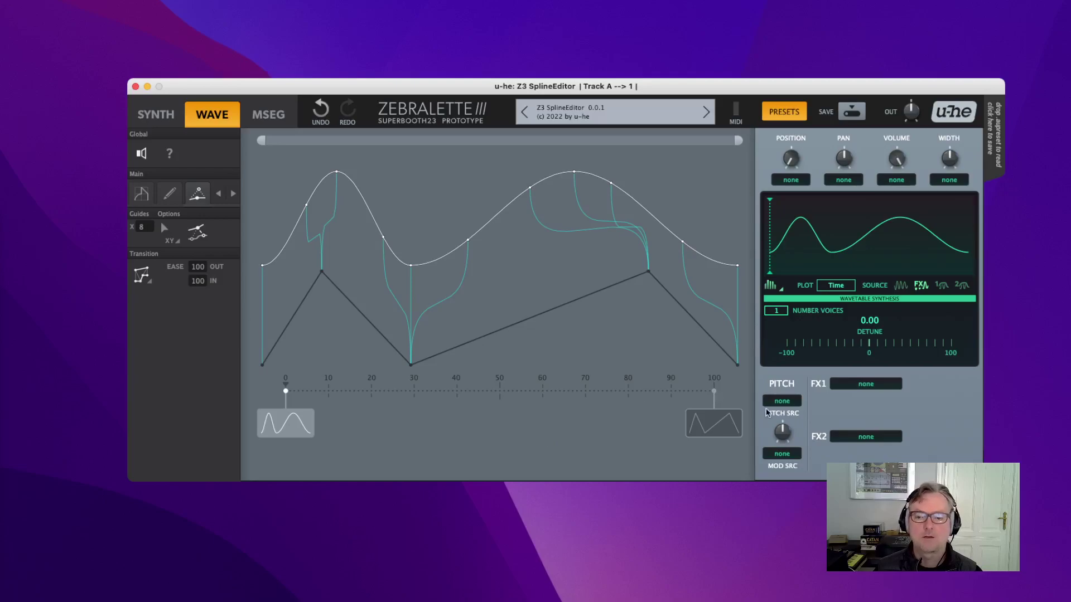
Step: Move the second curve to about position 37 on the timeline and add a third curve at about position 66
click(714, 391)
drag(714, 391, 441, 409)
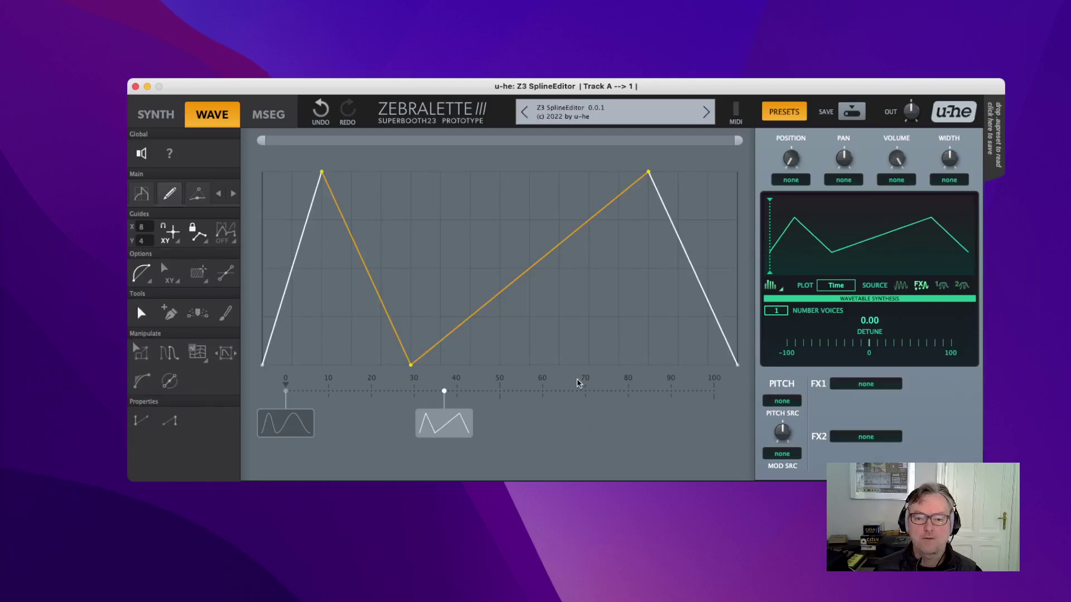
right_click(570, 396)
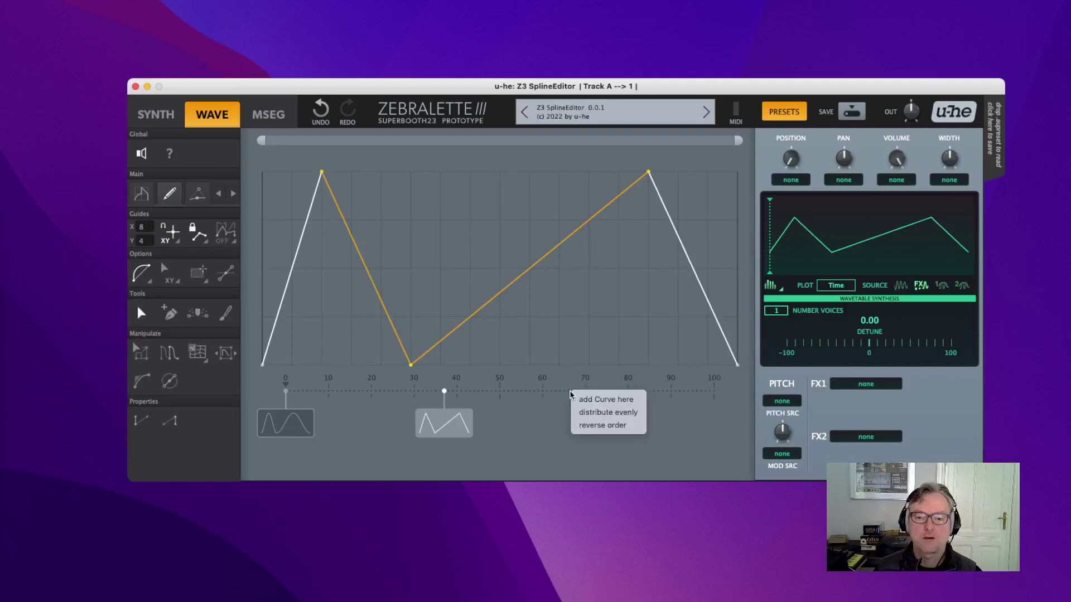
click(625, 399)
Step: Add a fourth curve at about position 86 and move it to position 100 at the end of the timeline
right_click(657, 392)
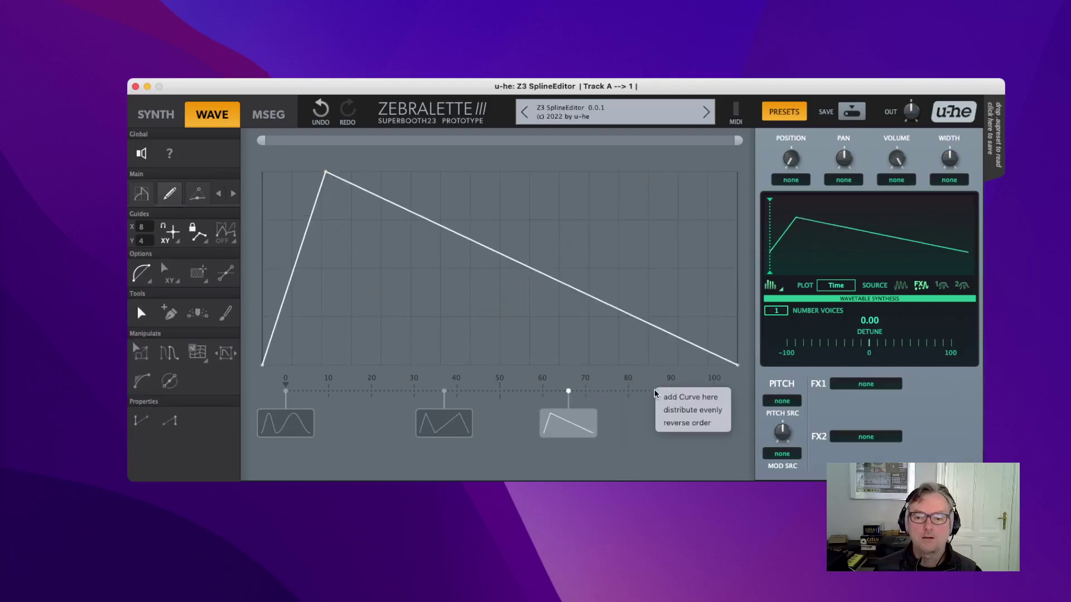
key(Return)
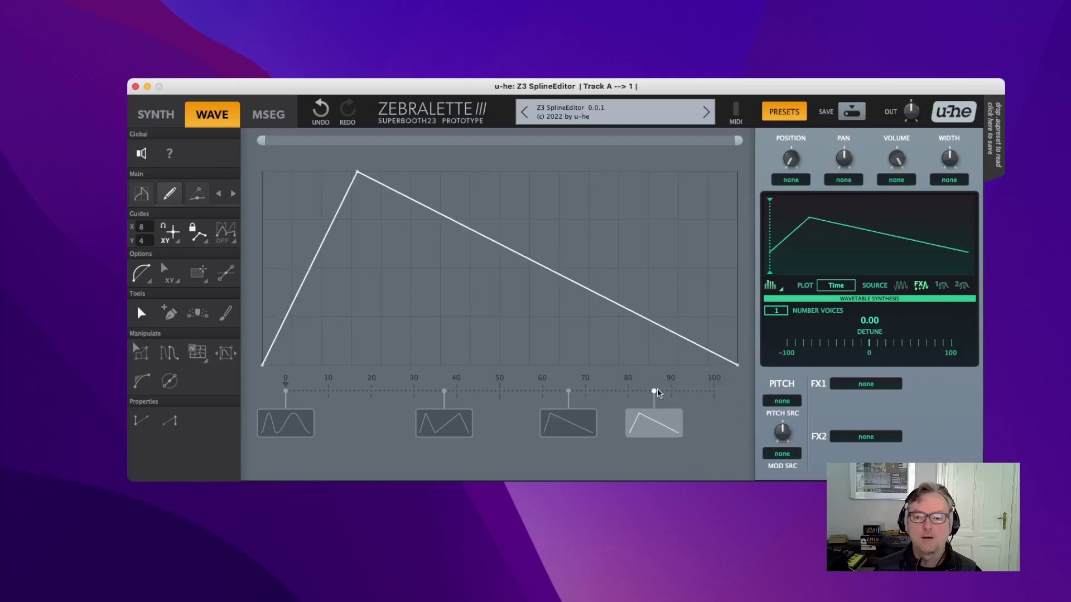
drag(655, 393, 719, 390)
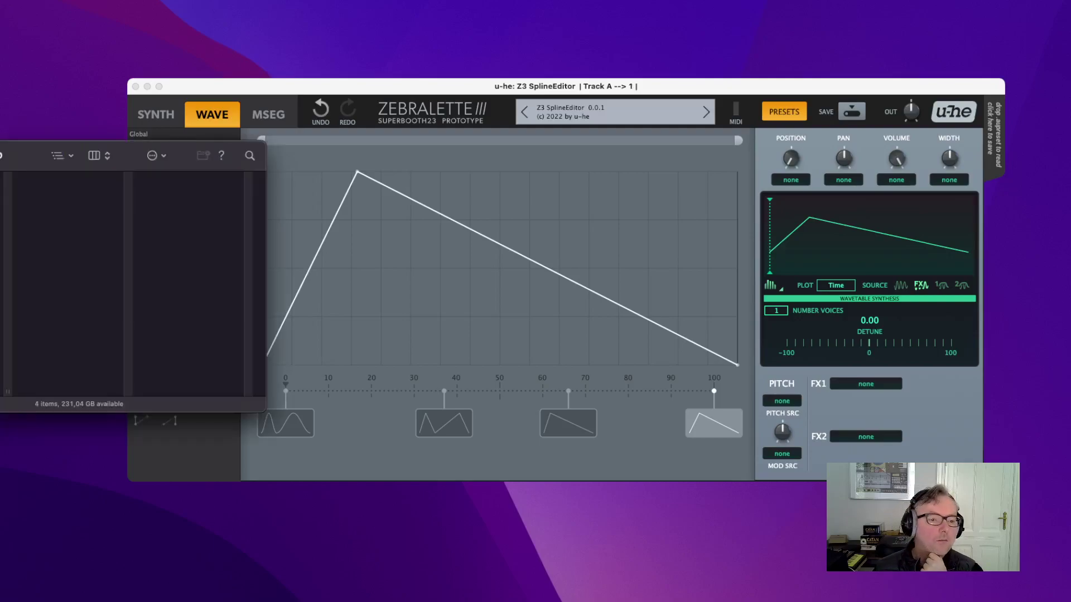
Step: Switch to Finder and bring up the folder with the Gnarly and Simple .wav files beside the wave editor
drag(63, 146, 26, 137)
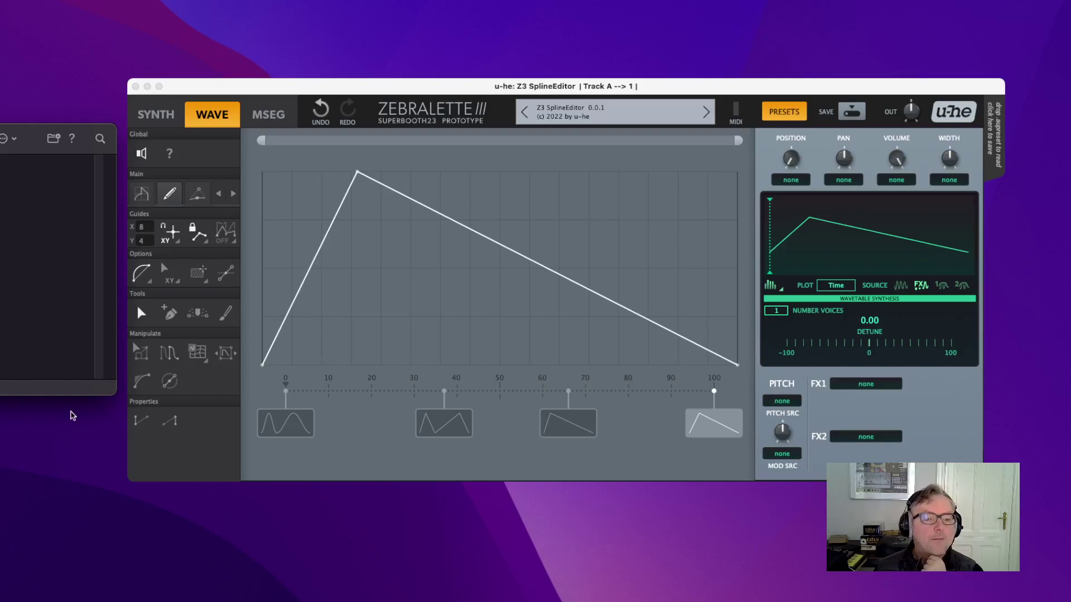
key(super+h)
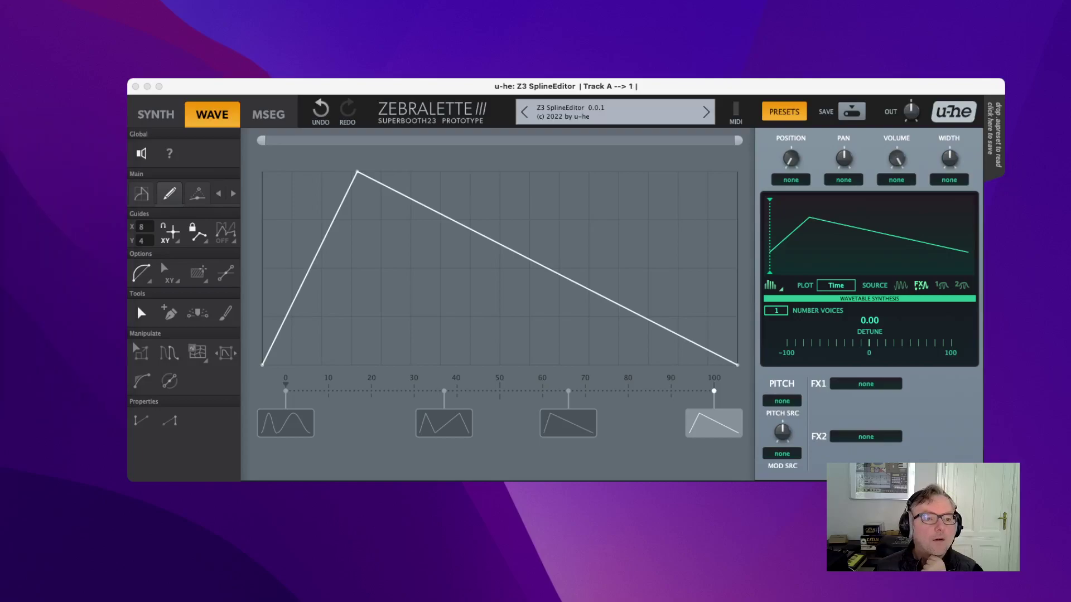
key(super+Tab)
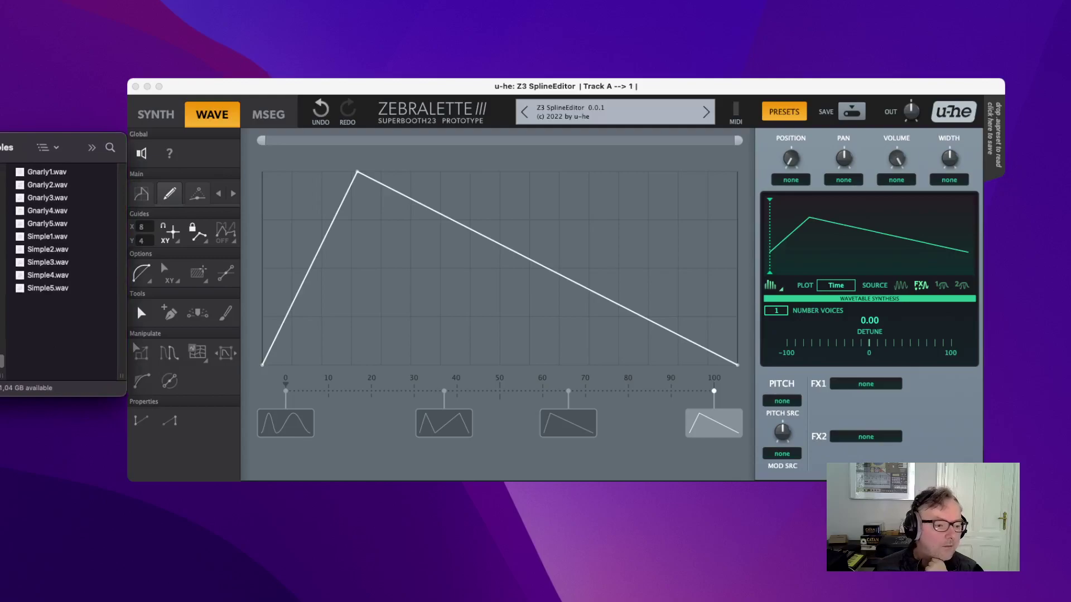
click(137, 306)
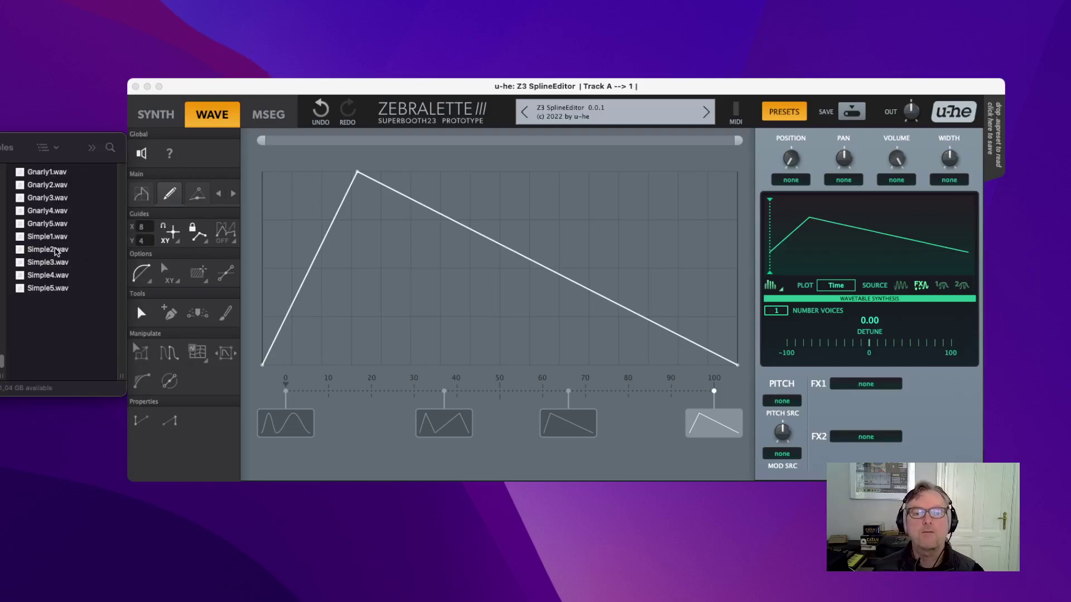
Step: Import Simple1.wav into the third curve, refit it with Max Points 8 and change the import grid option
click(553, 423)
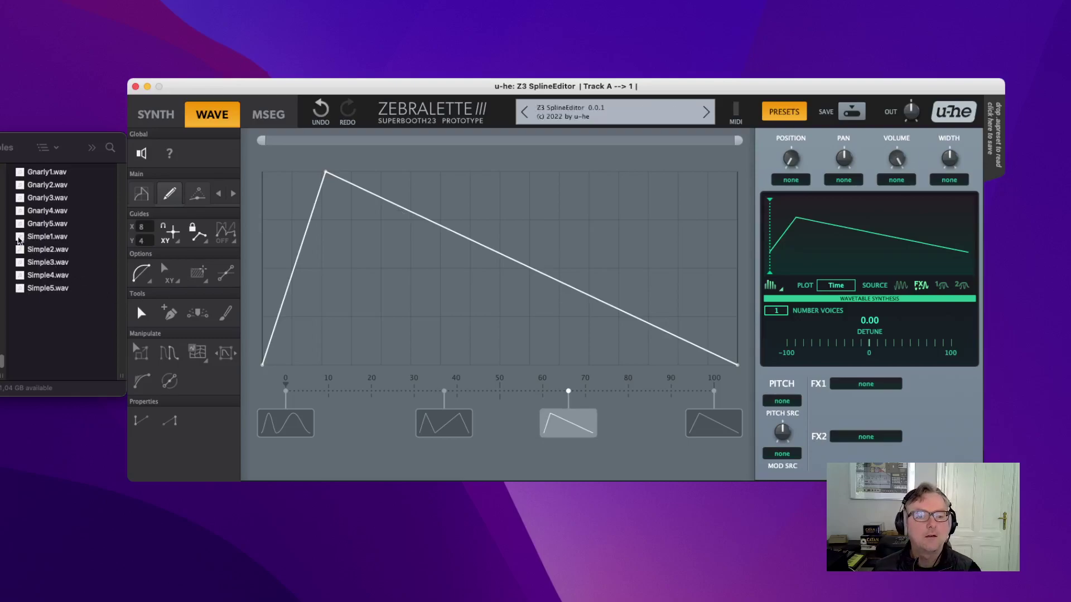
drag(18, 240, 468, 305)
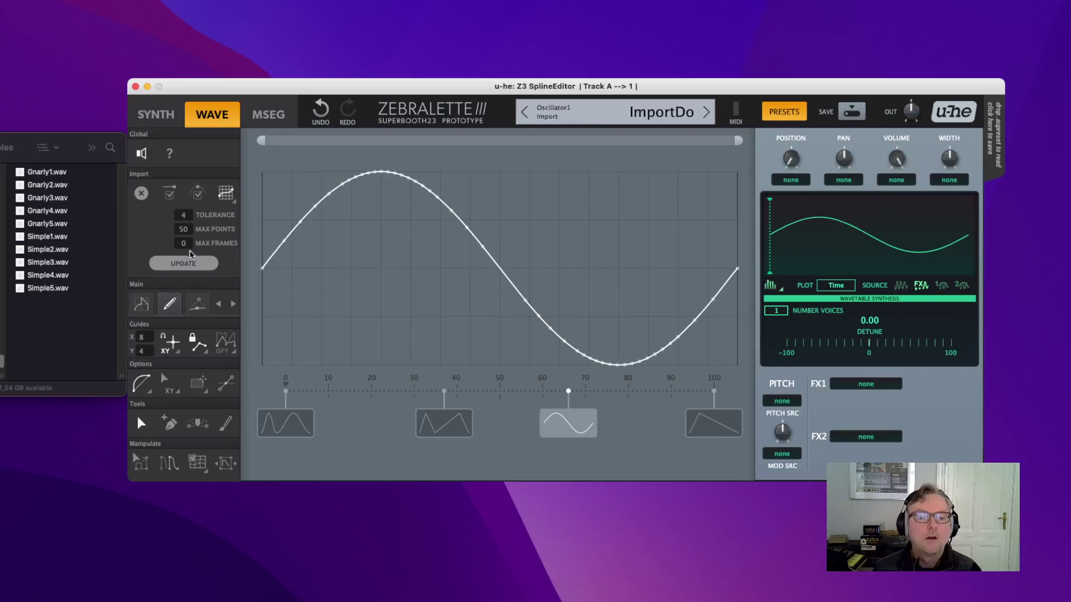
drag(186, 229, 186, 236)
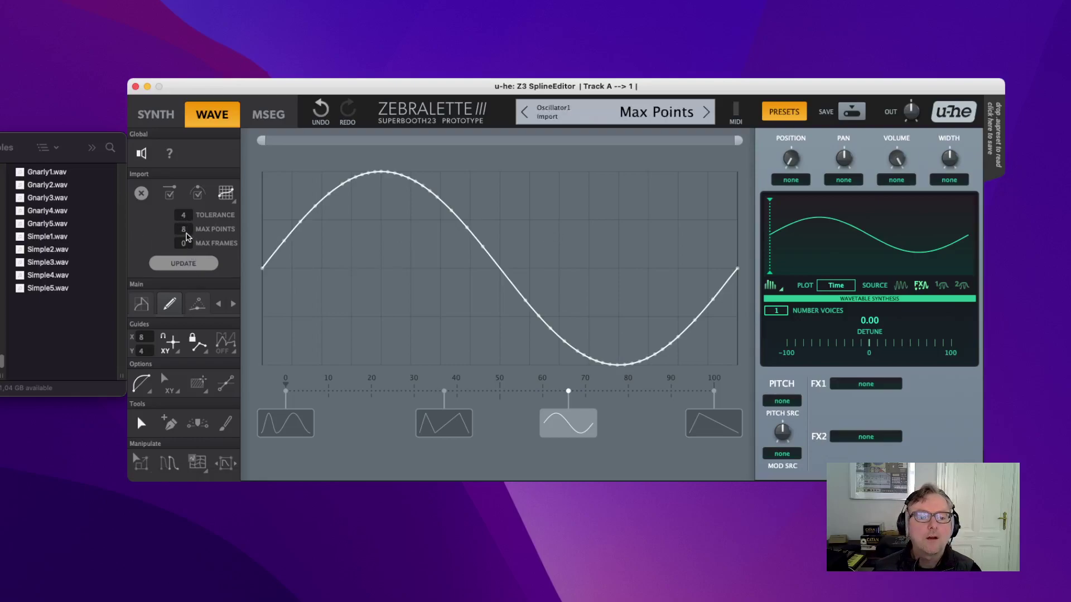
click(184, 266)
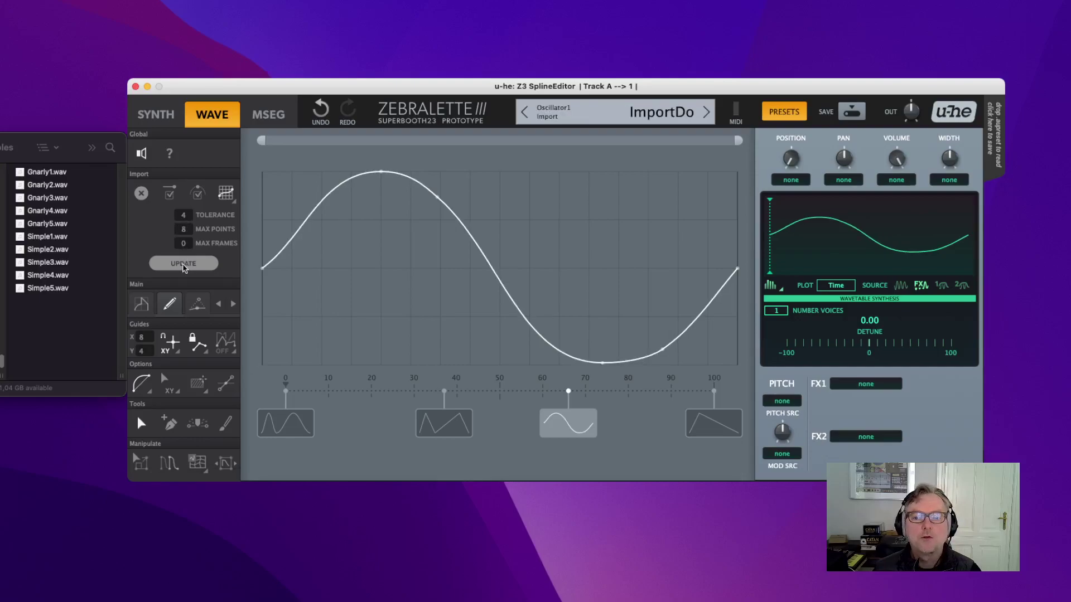
click(232, 200)
click(252, 204)
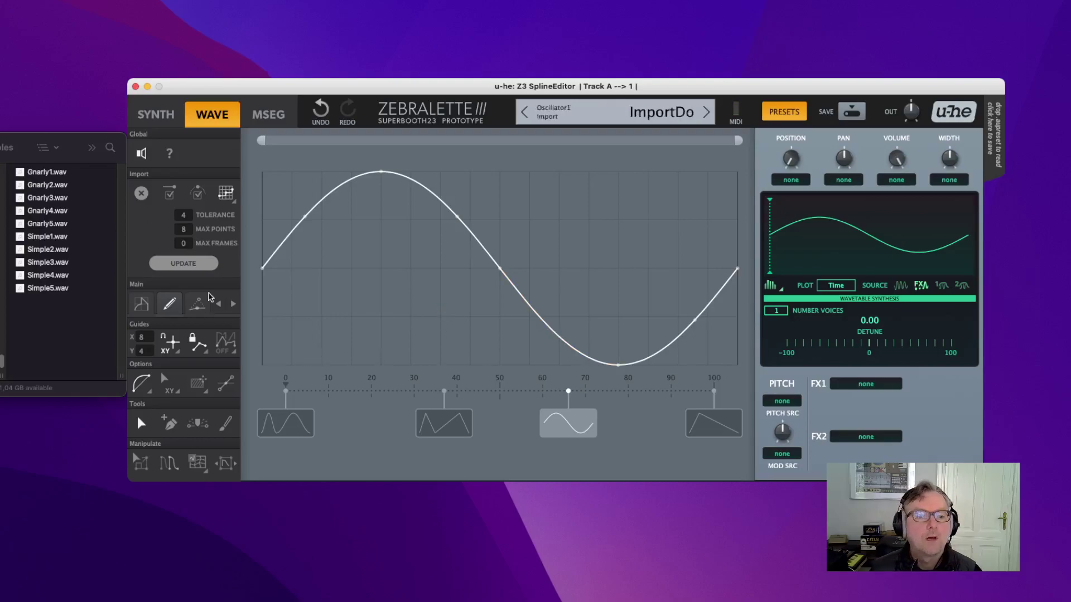
Step: Import Gnarly3.wav into the last curve, change the import grid option and refit it with Max Points 30
click(727, 422)
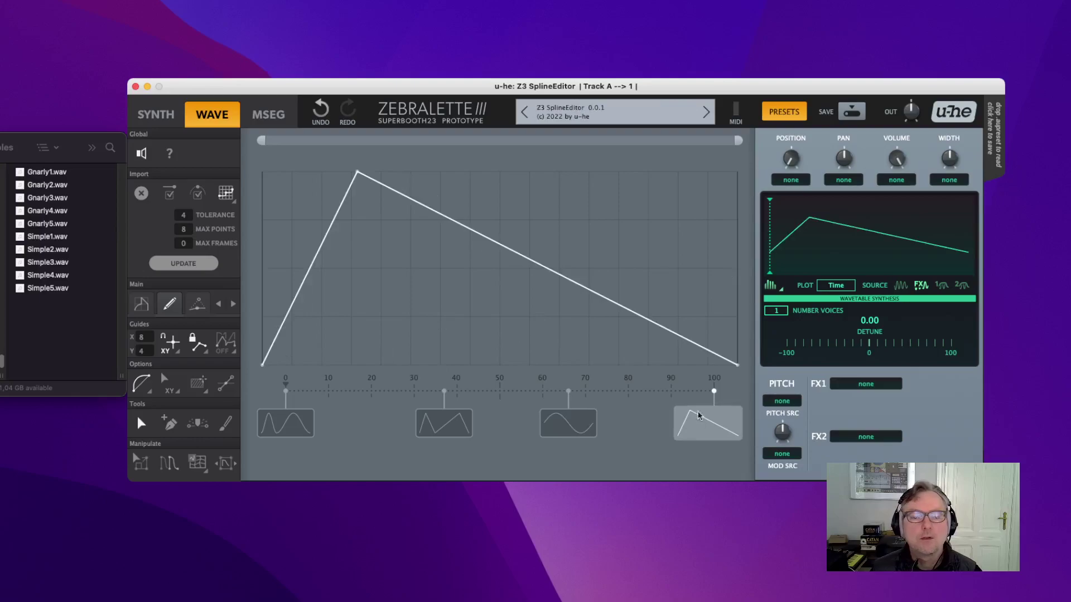
drag(16, 199, 523, 292)
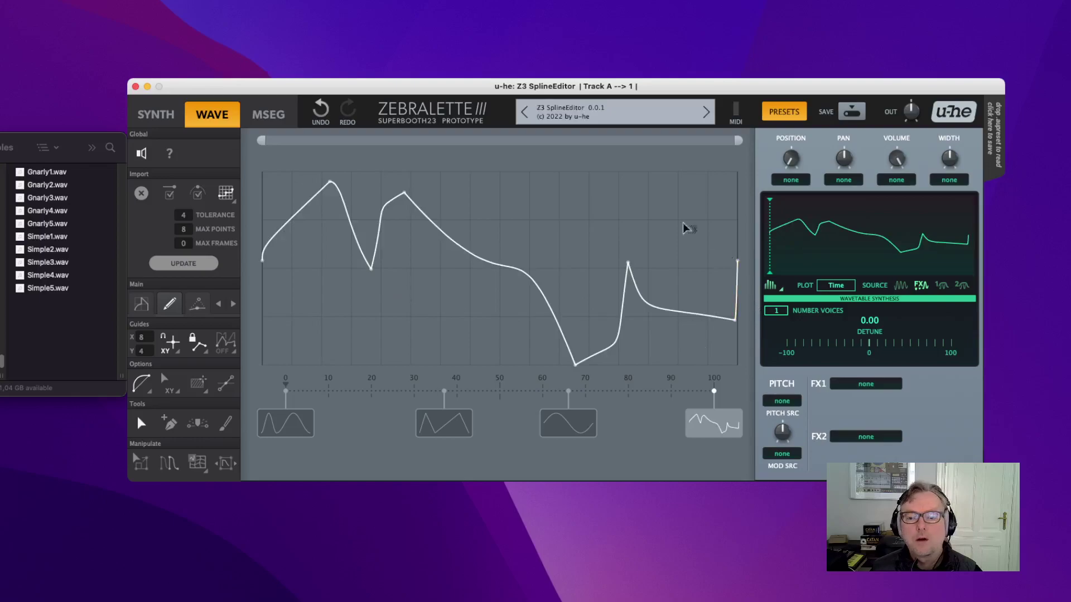
click(232, 201)
click(248, 221)
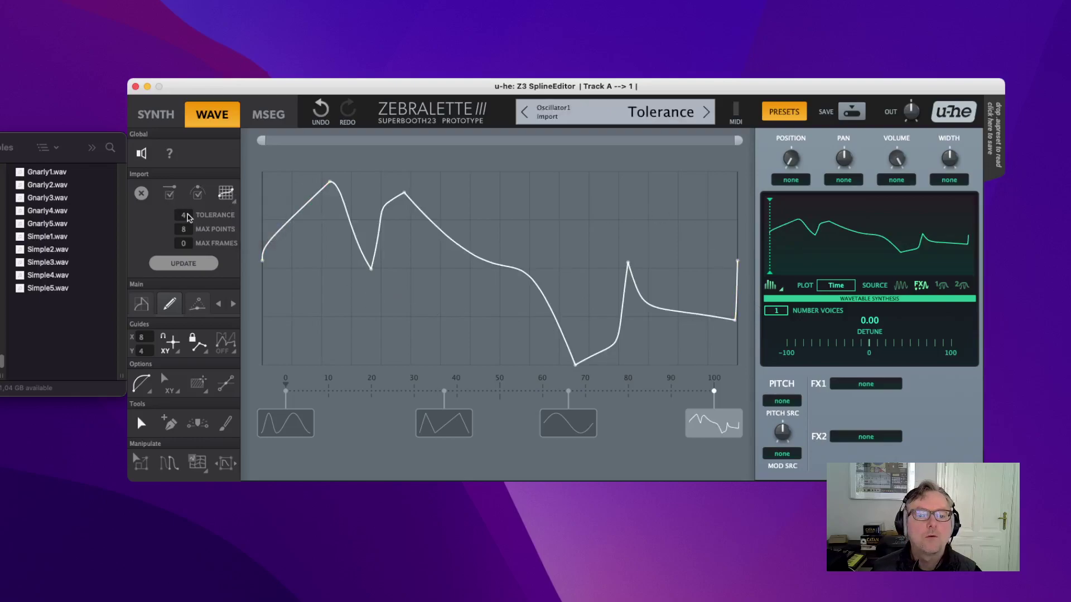
scroll(189, 232, up, 5)
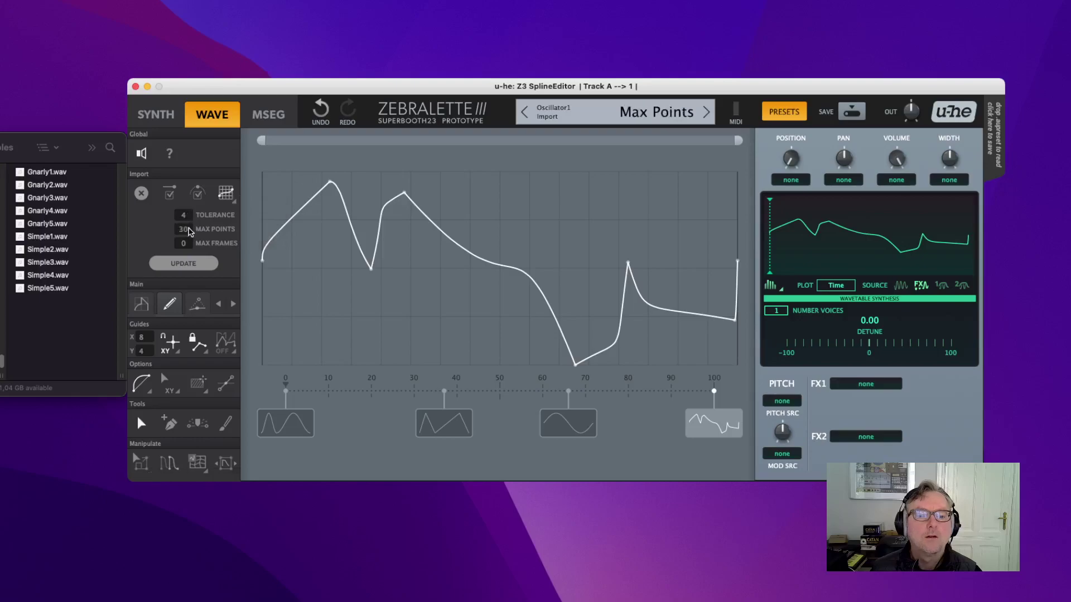
click(186, 263)
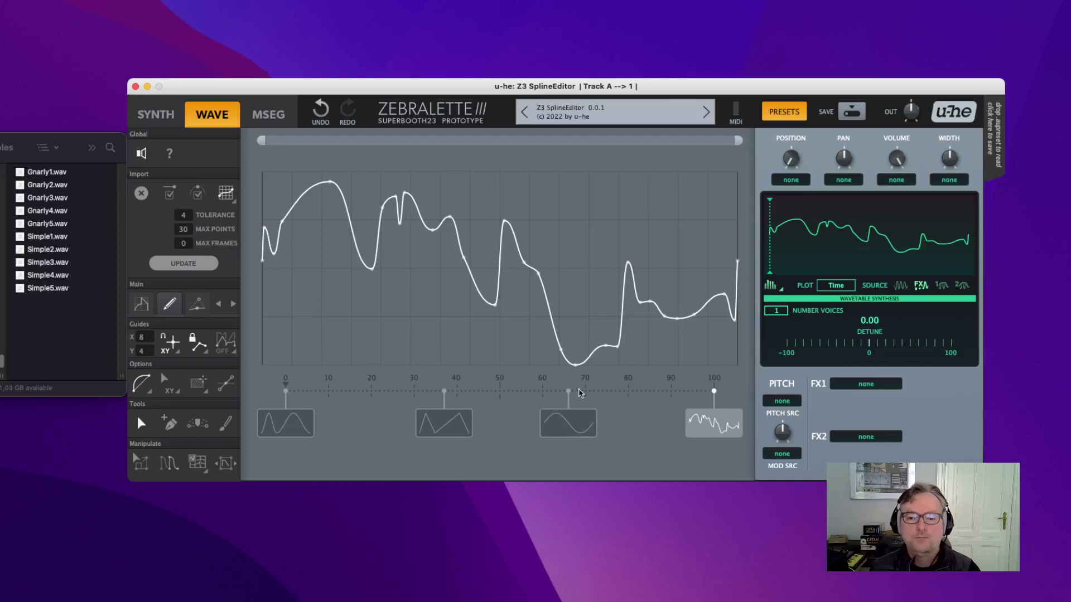
Step: Move the third curve to about position 69 and distribute all curves evenly along the timeline
drag(572, 392, 585, 392)
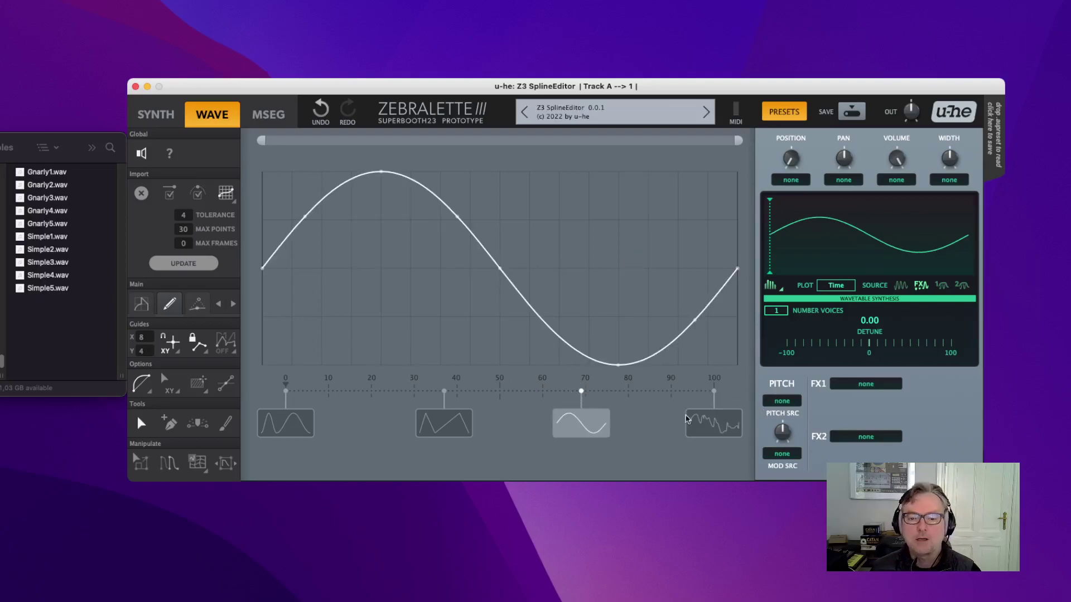
right_click(497, 394)
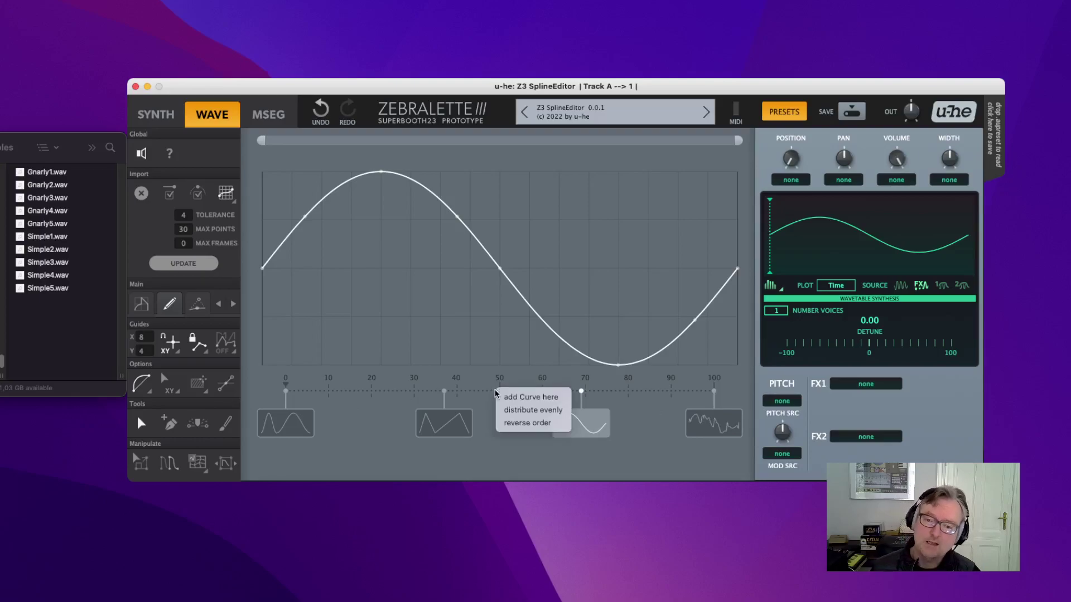
click(514, 410)
Step: Reverse the order of the curves on the timeline and reverse them back again
right_click(511, 397)
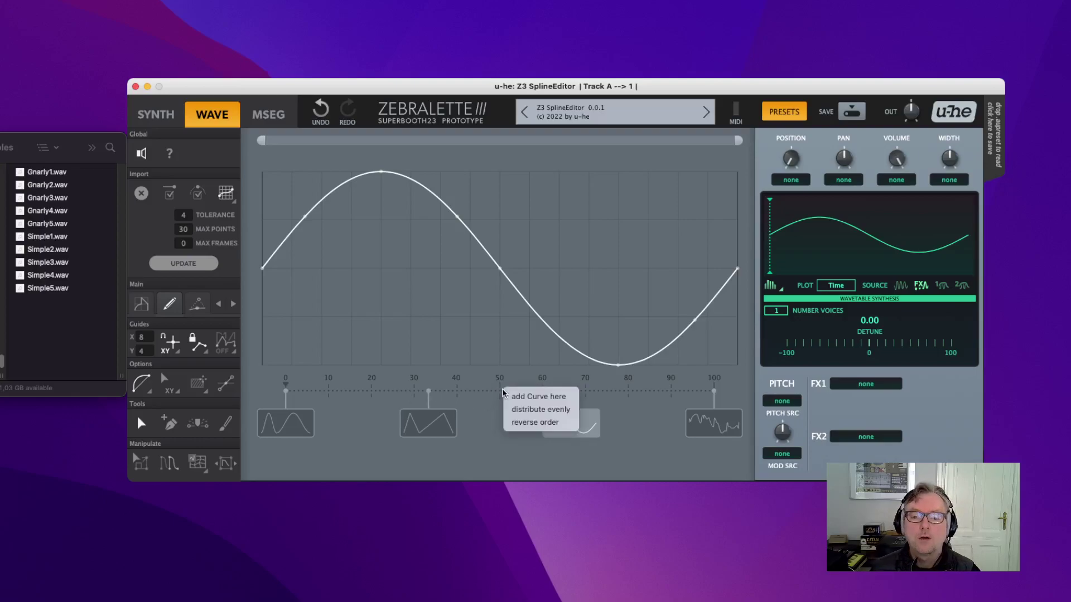
click(523, 424)
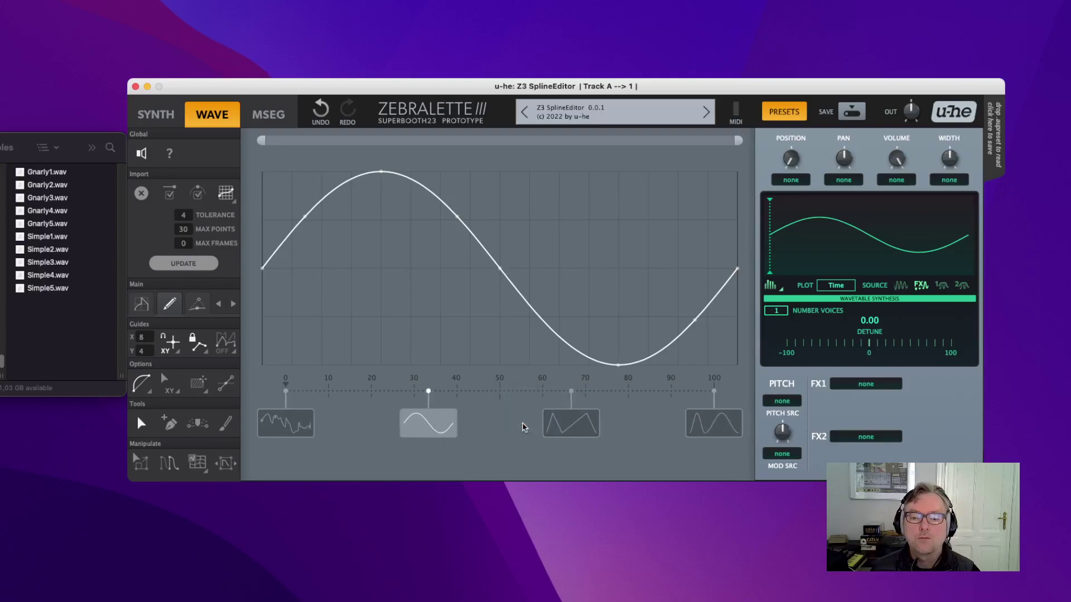
right_click(501, 394)
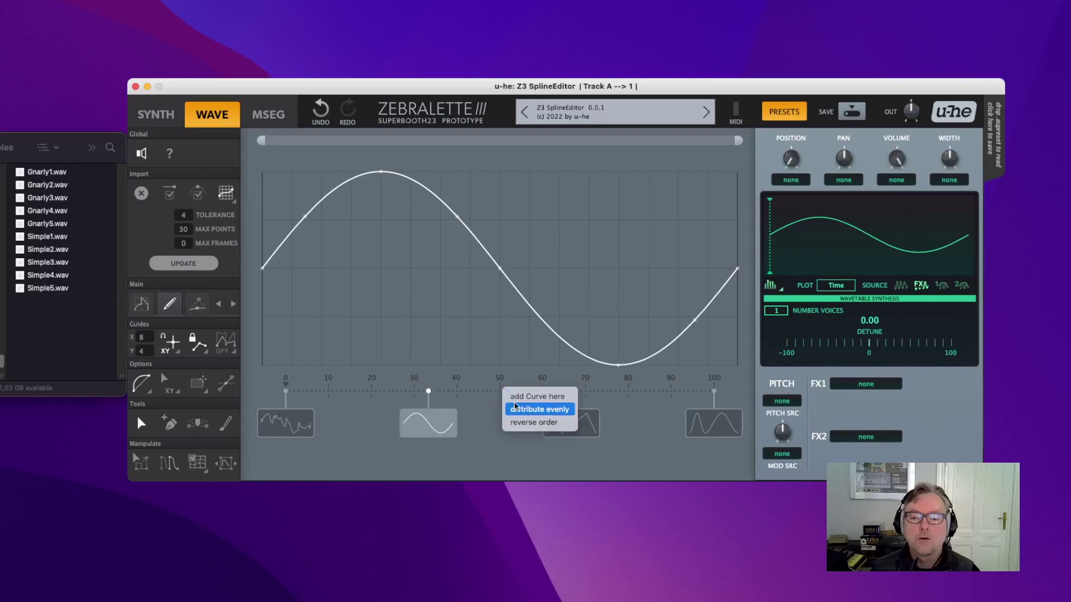
click(518, 424)
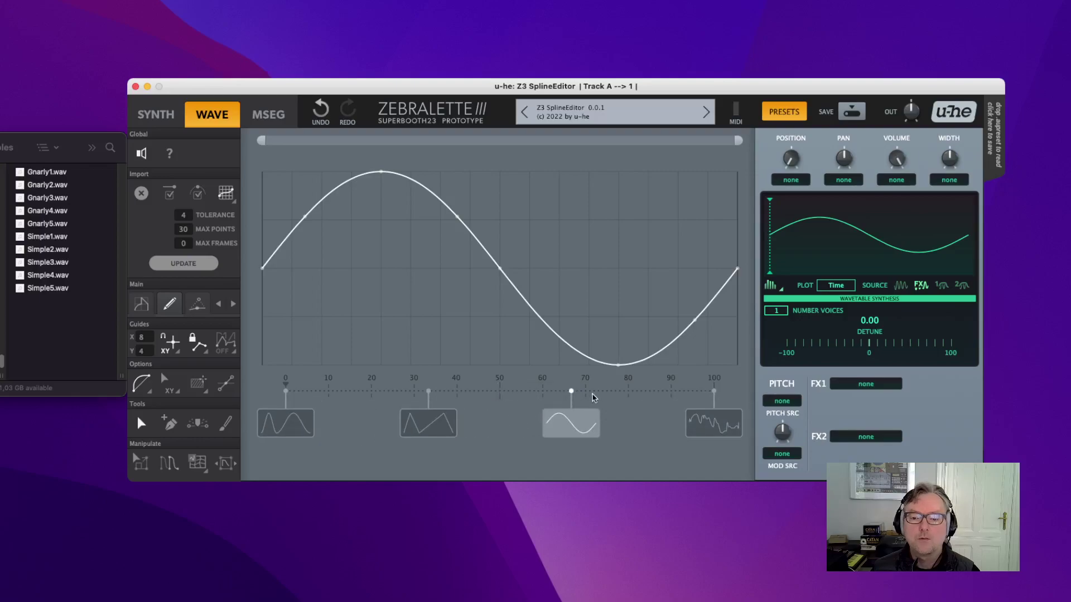
Step: Move the third curve to about position 61 on the timeline and close the wave import options
mouse_move(572, 391)
mouse_down()
mouse_move(285, 390)
mouse_move(626, 390)
mouse_move(535, 391)
mouse_move(547, 391)
mouse_up()
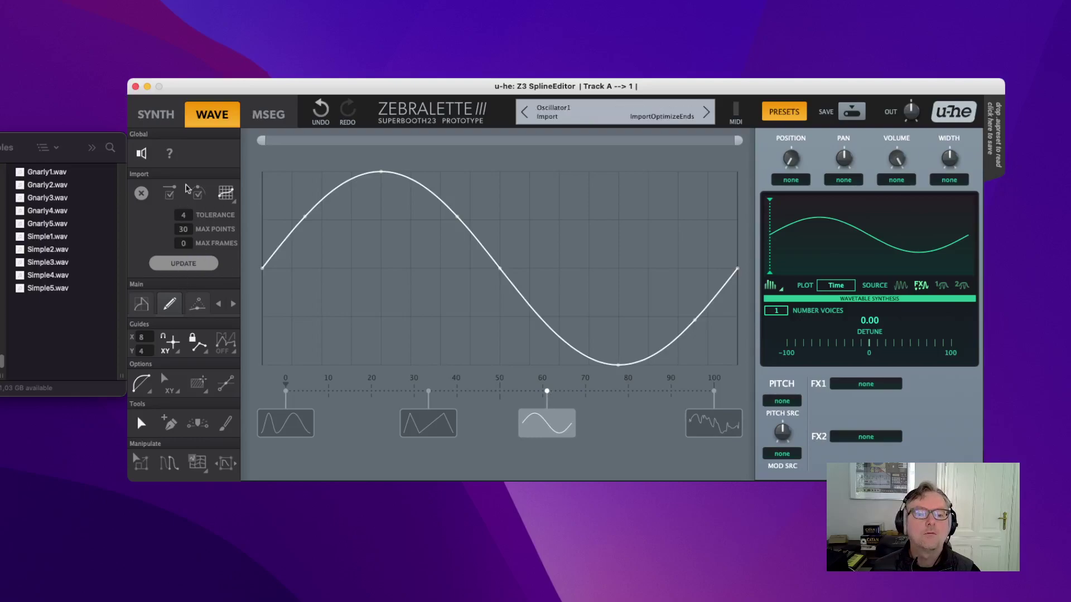
click(140, 193)
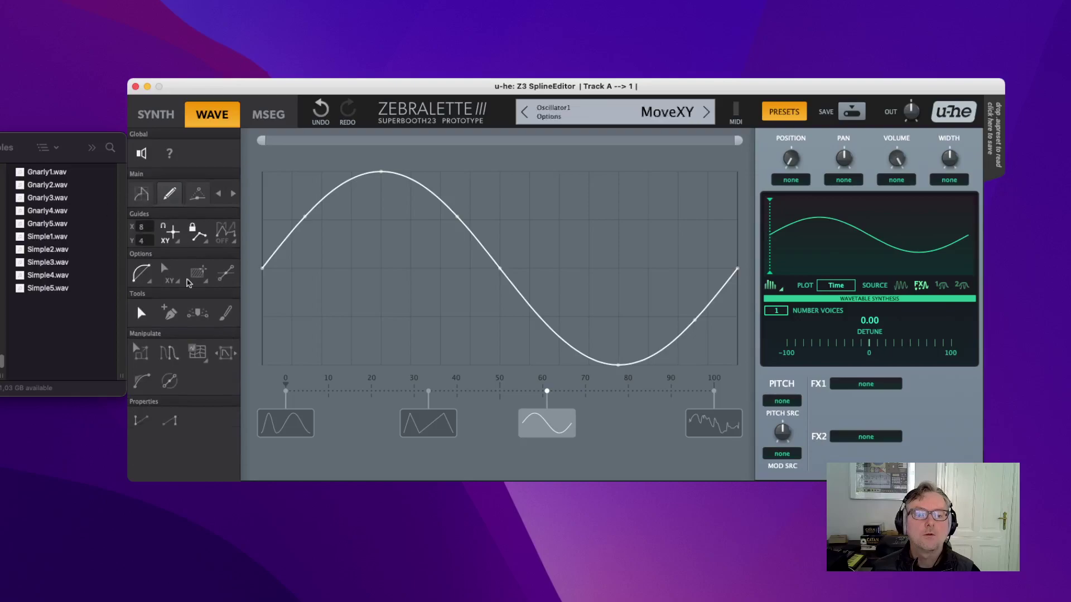
Step: Show the transition from the sine curve to the Gnarly3 curve and set its Ease Out to 100
click(198, 194)
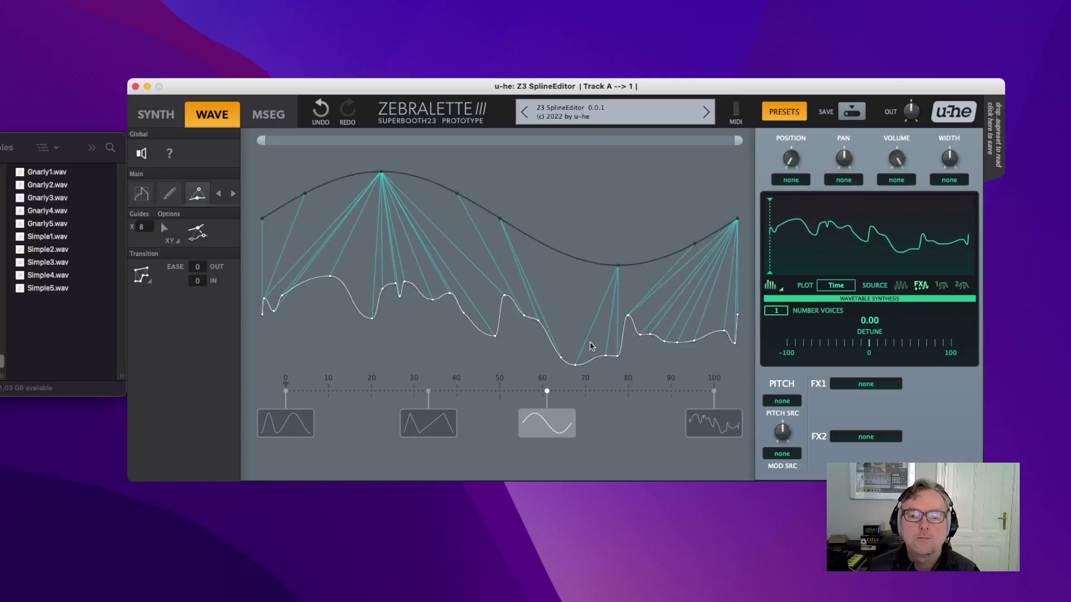
drag(198, 267, 204, 260)
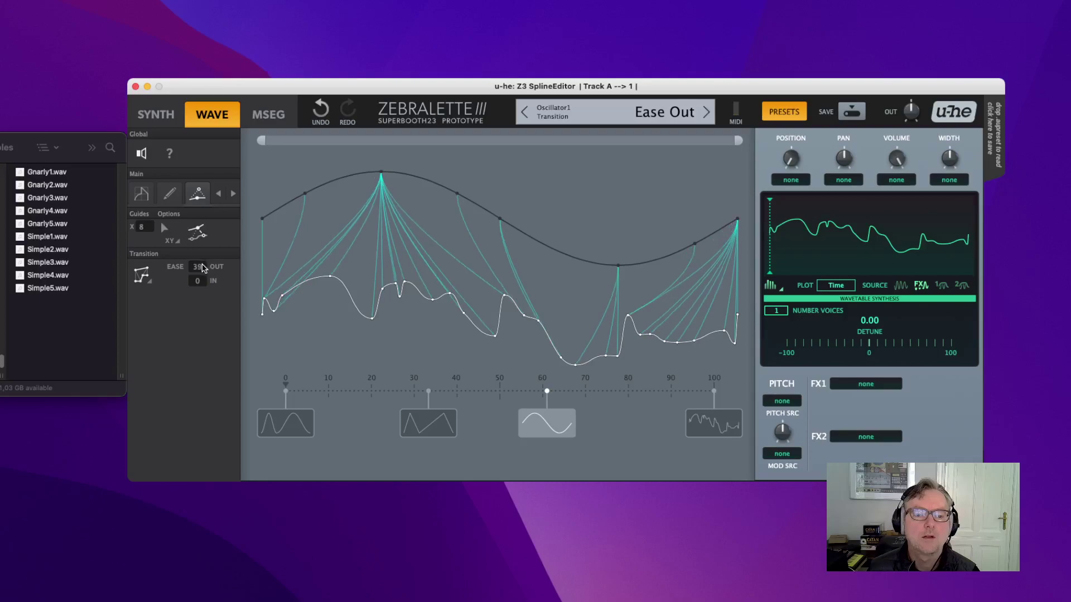
scroll(201, 268, up, 5)
scroll(197, 268, up, 1)
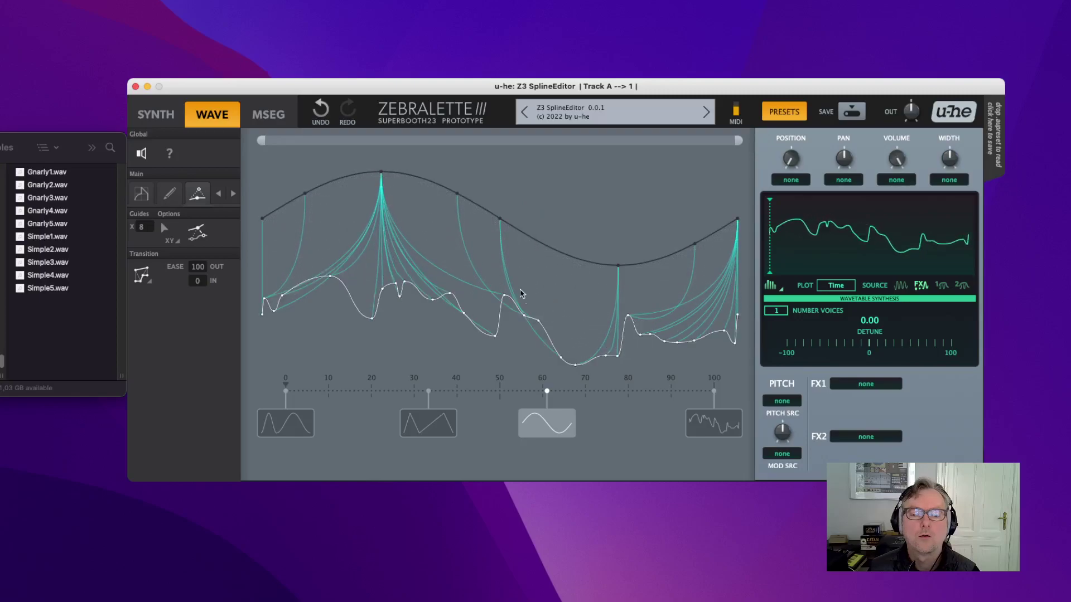
Step: Move the Gnarly3 curve from the end of the timeline to position 50, between the second curve and the sine curve
click(442, 430)
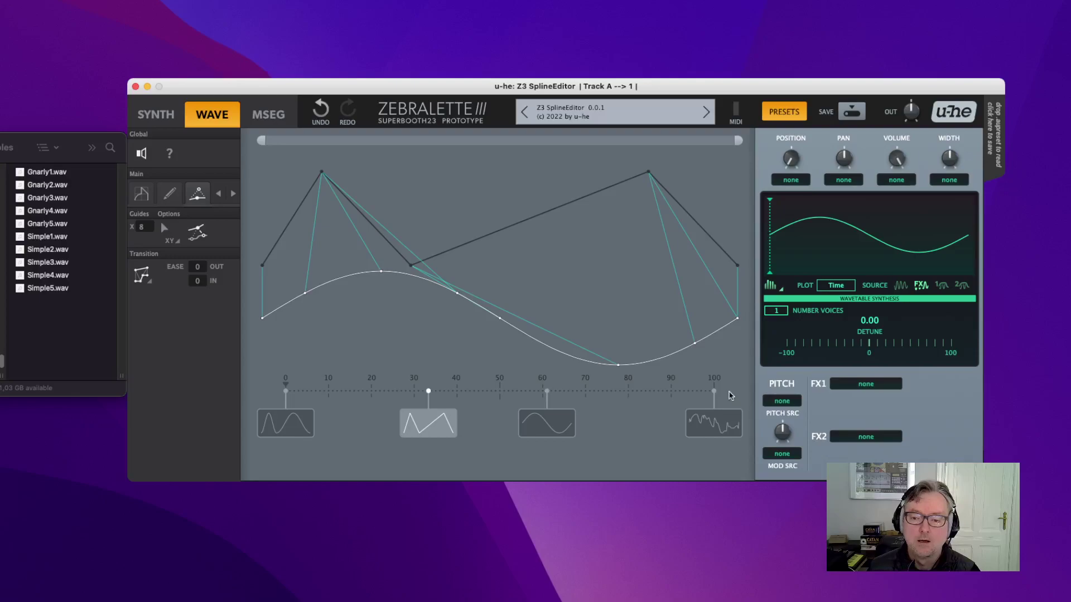
drag(714, 391, 499, 392)
Step: Set the transition from the second curve to the Gnarly3 curve to Ease Out 64 and Ease In 100
click(429, 392)
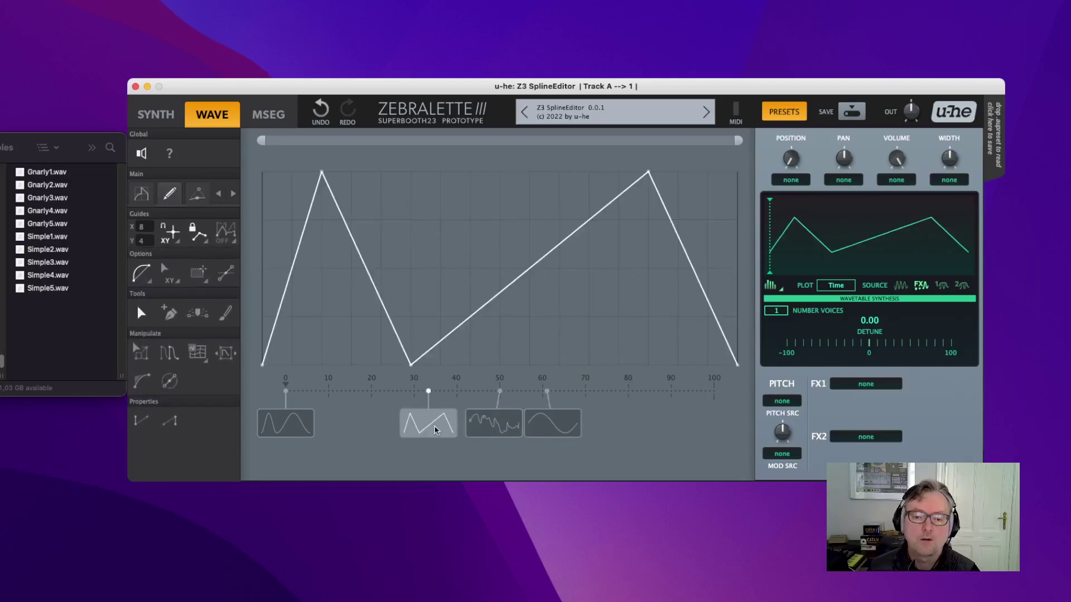
click(197, 193)
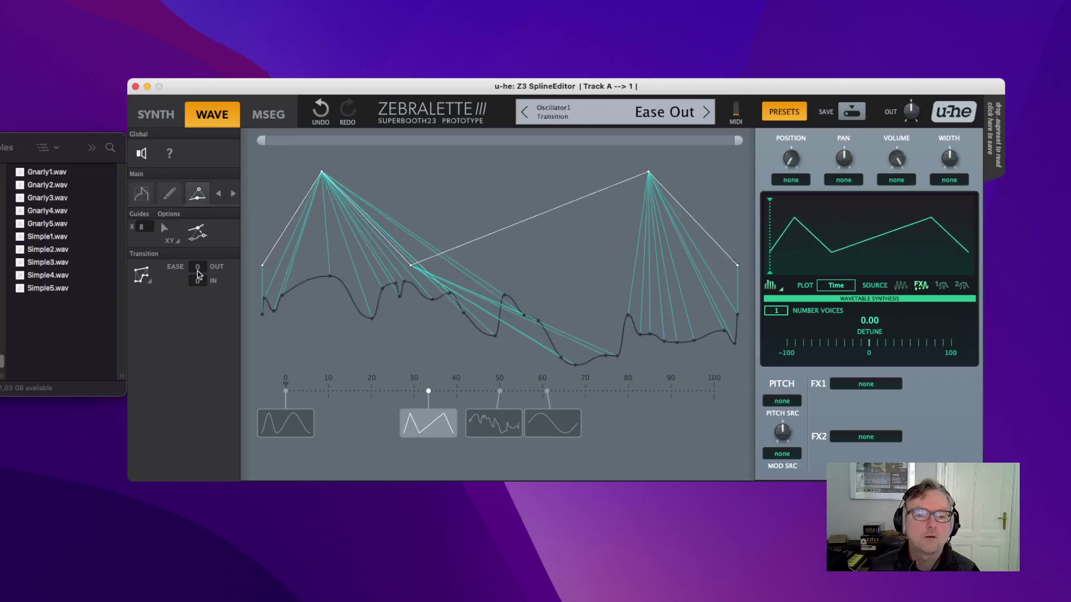
drag(198, 268, 523, 265)
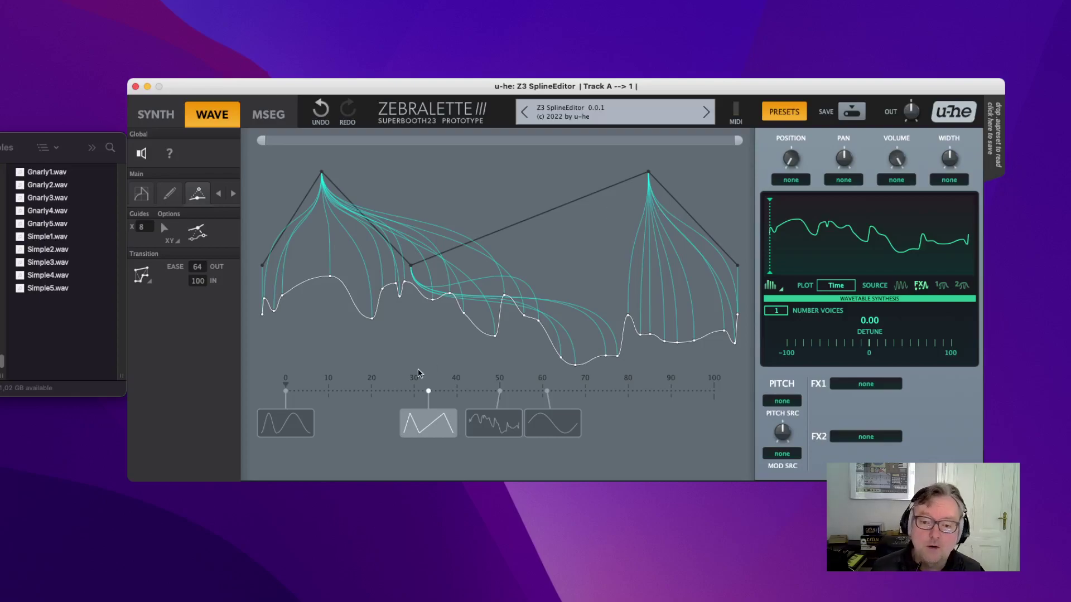
Step: Change the morph type of the transition from the Gnarly3 curve to the sine curve
click(492, 425)
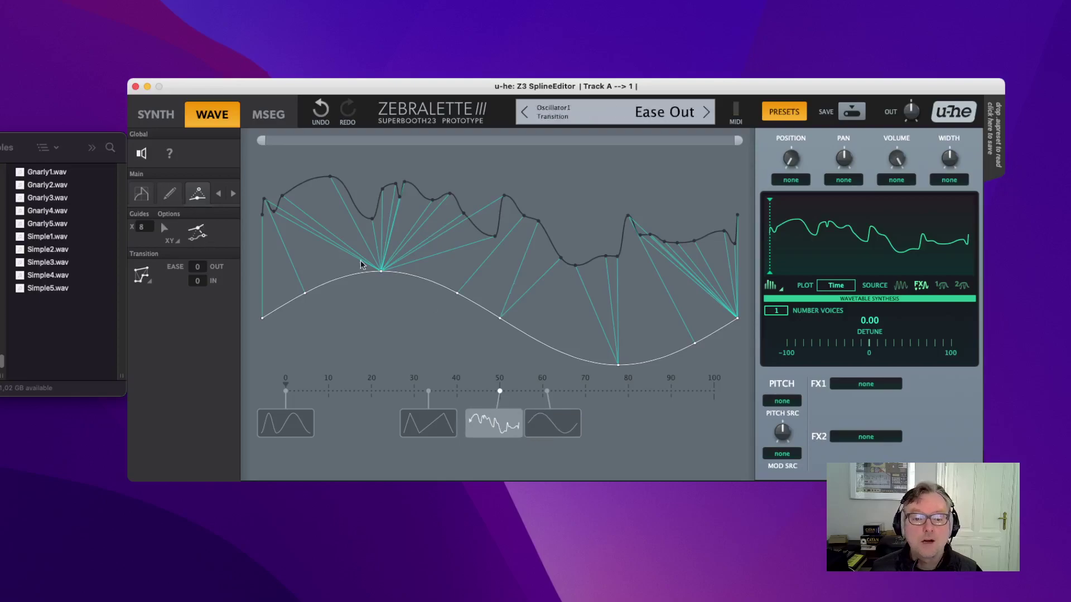
click(145, 280)
click(174, 311)
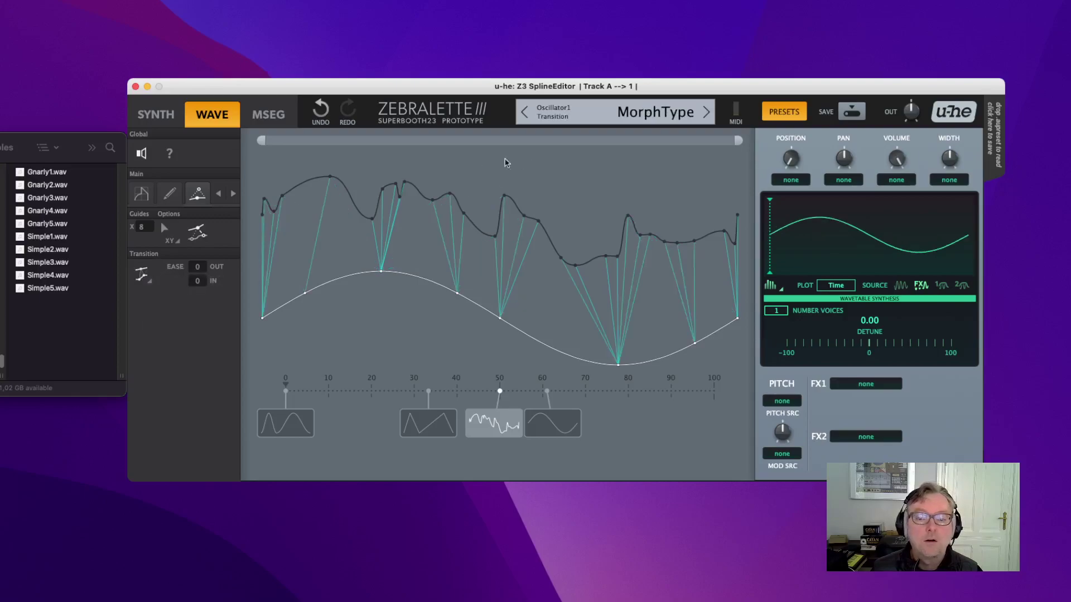
Step: Add four long, crossing horizontal matching handles to points of the Gnarly3 curve in its transition to the sine curve
drag(330, 177, 736, 179)
drag(725, 230, 243, 223)
drag(433, 199, 659, 202)
drag(605, 256, 318, 241)
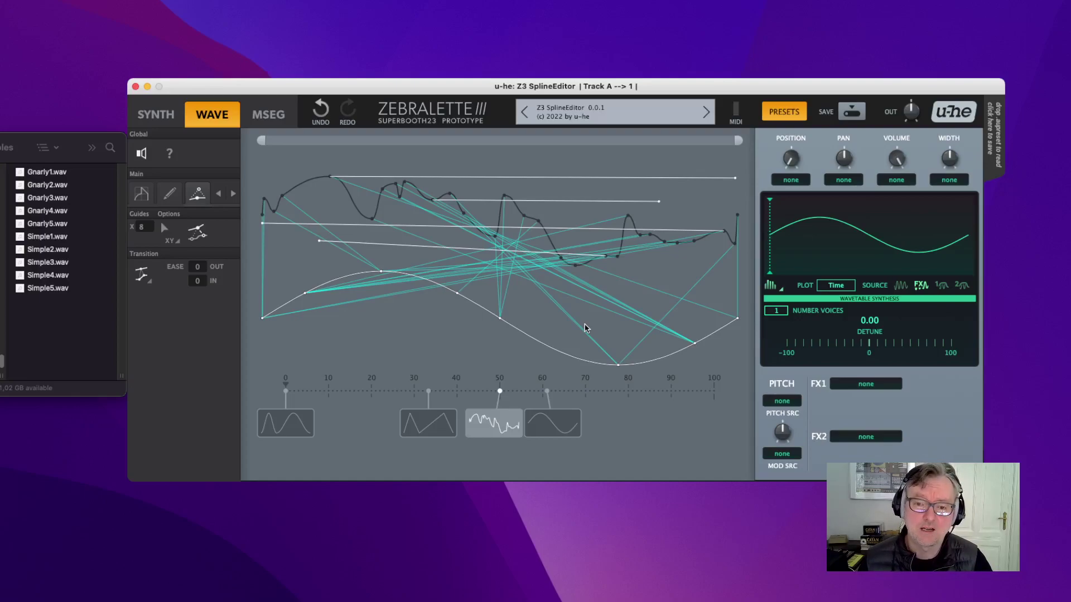
Step: Remove all four matching handles from the transition between the Gnarly3 and sine curves
click(660, 204)
click(735, 180)
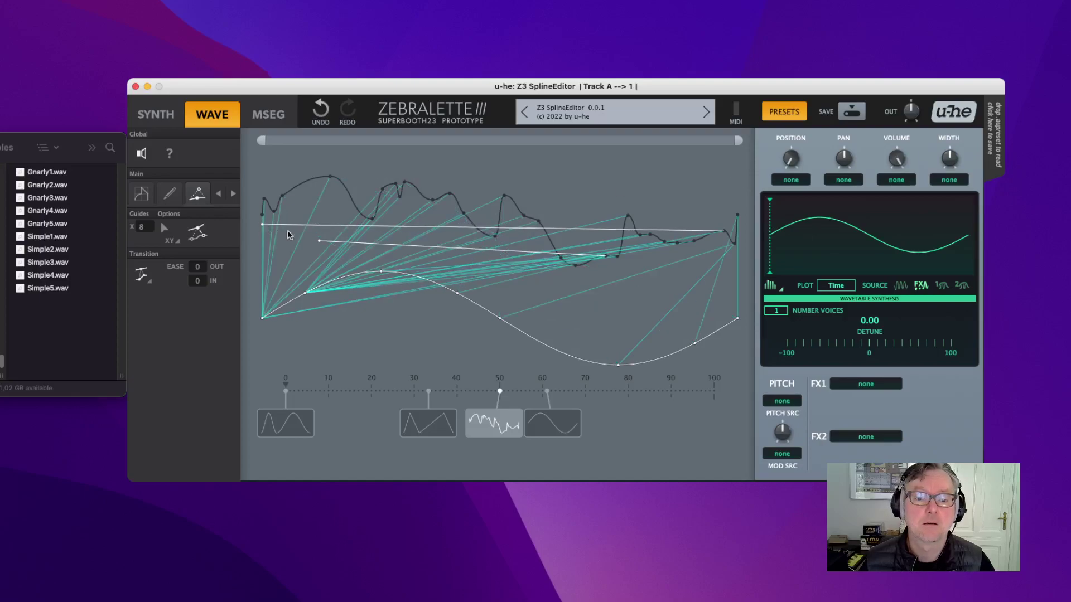
click(262, 229)
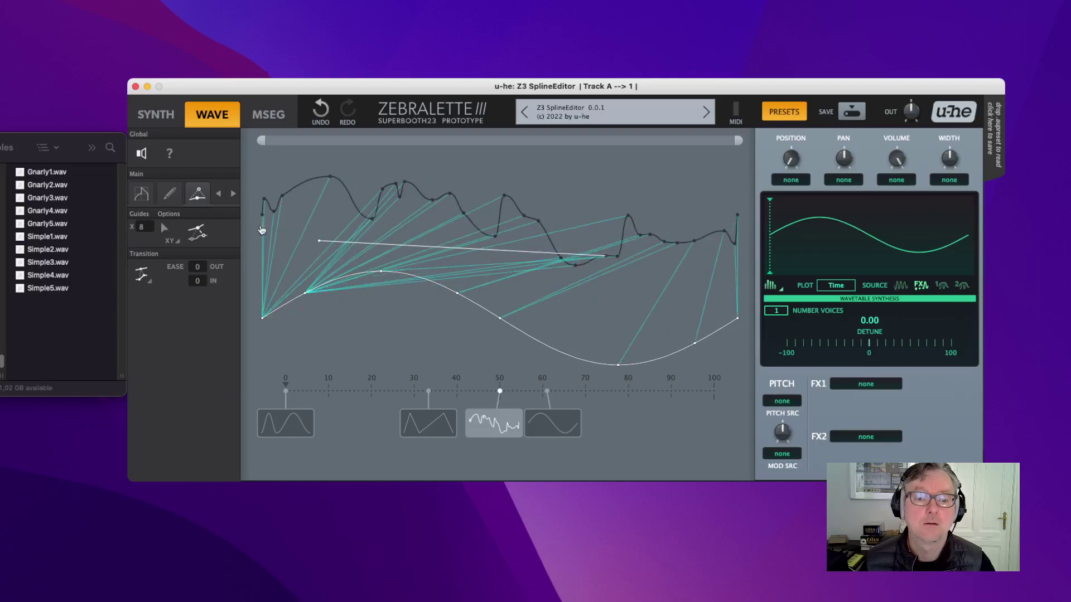
click(319, 241)
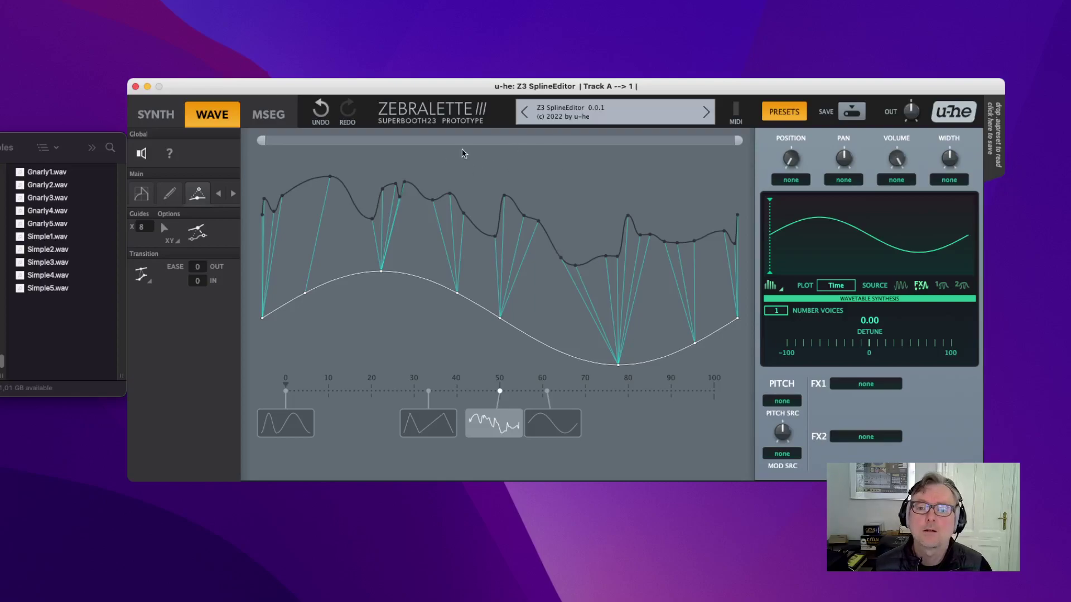
Step: Load the Example Waveforms 2 preset and show the transition from its first curve to the second
click(595, 115)
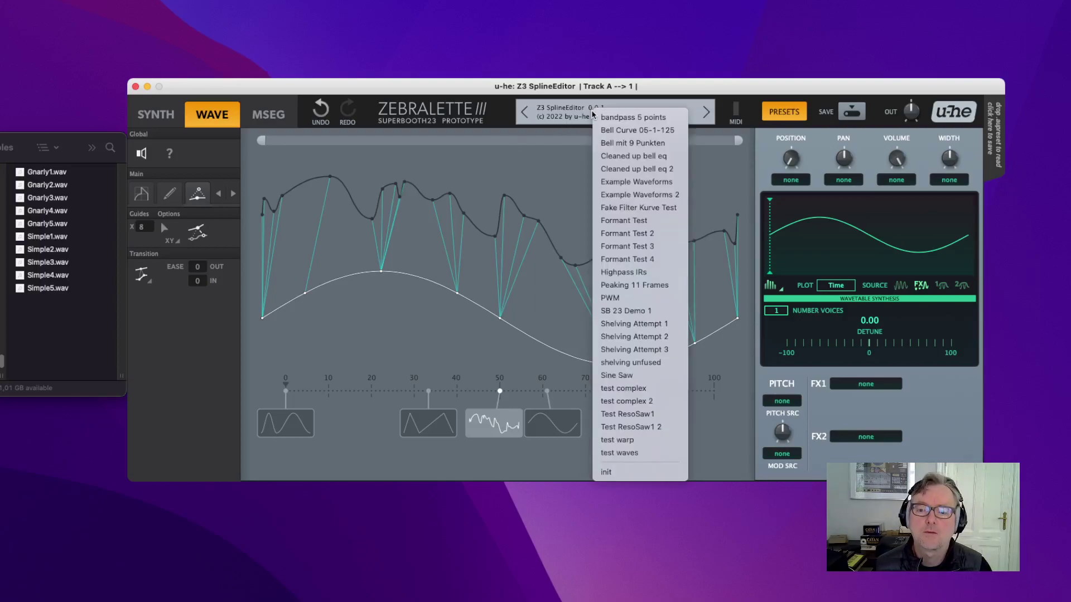
click(619, 201)
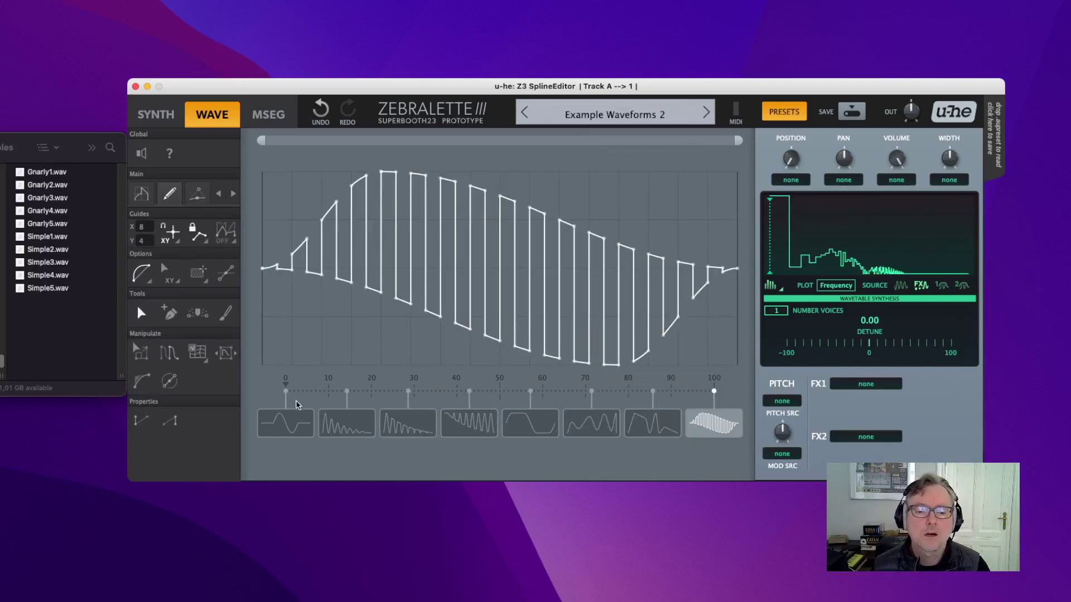
click(294, 428)
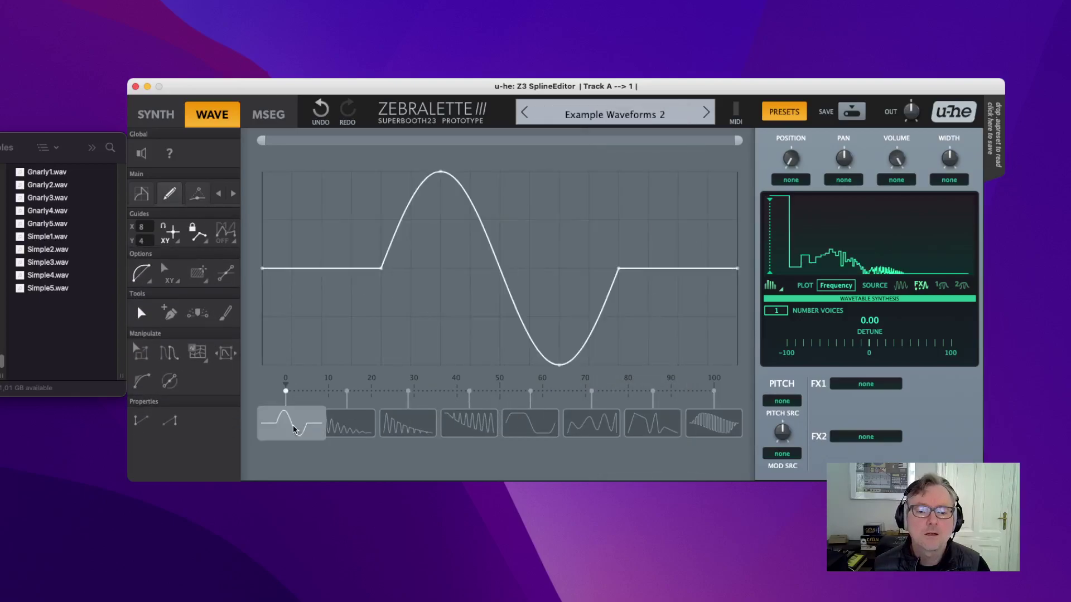
click(196, 195)
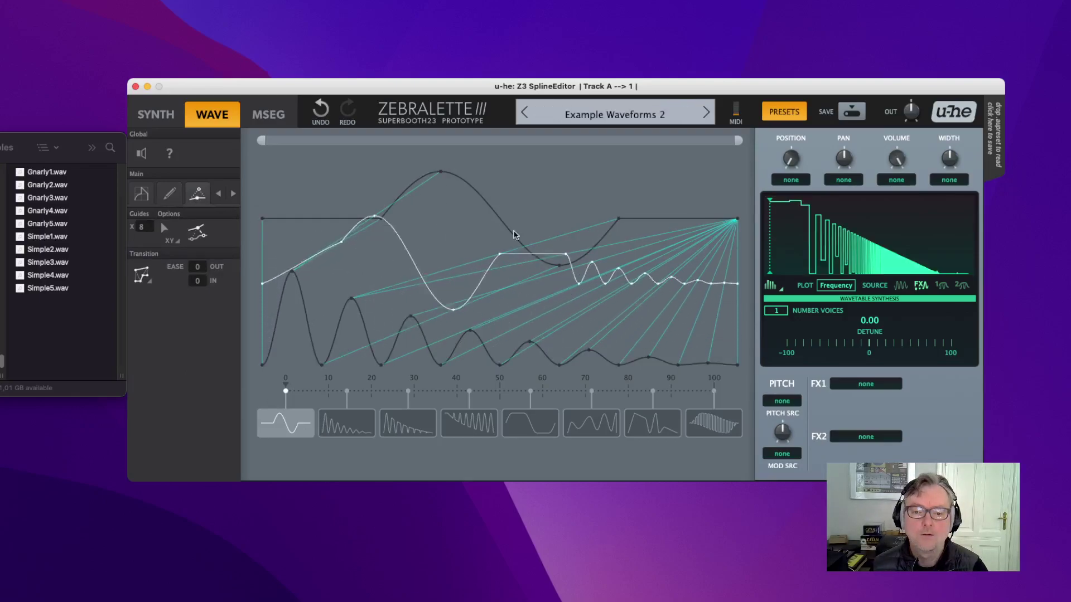
Step: Toggle listening and set the morph type of the transition from the first to the second curve to Closest X
click(141, 154)
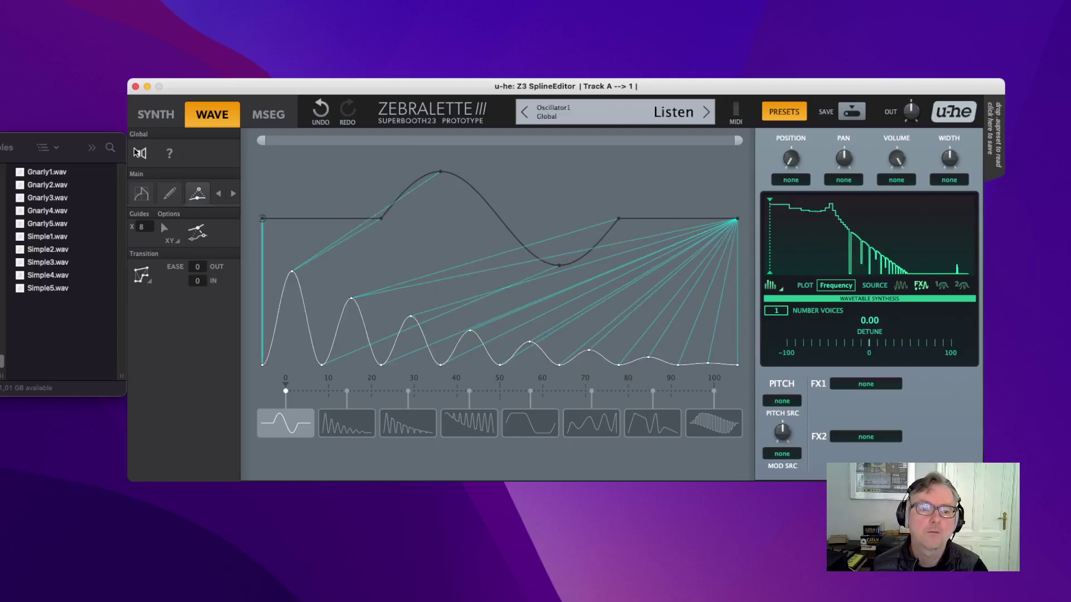
key(Tab)
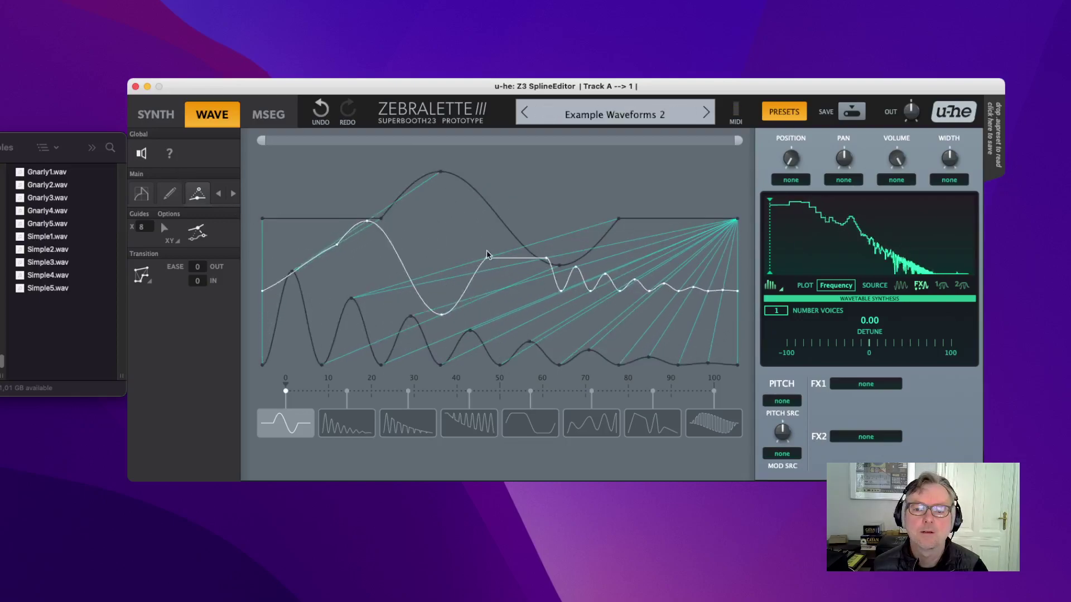
click(142, 275)
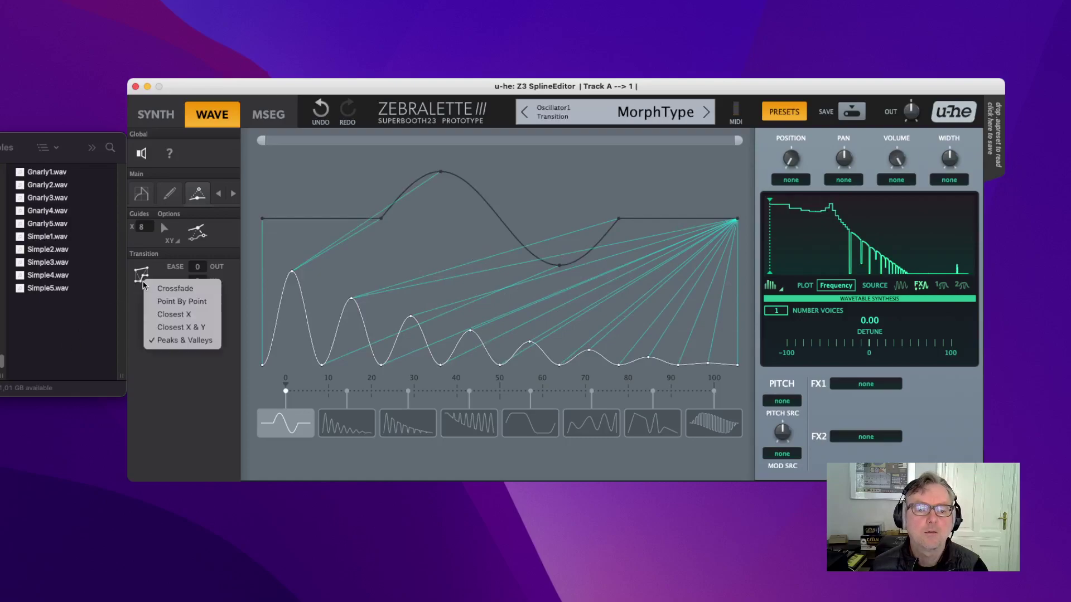
click(174, 315)
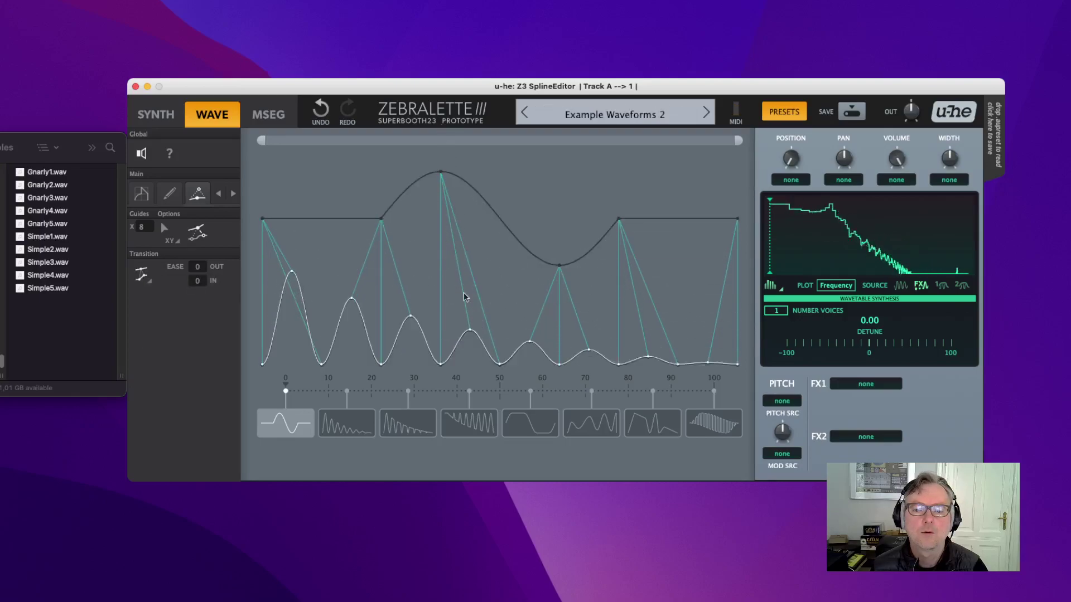
Step: Examine the morphing transitions that start from the second through the seventh curve, one after another
click(347, 425)
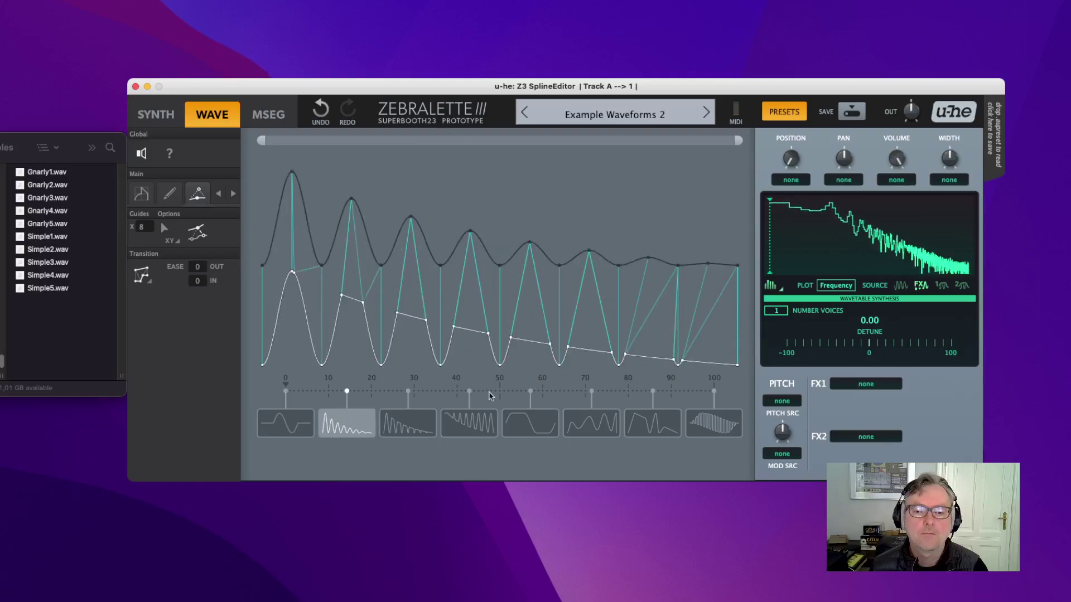
click(416, 428)
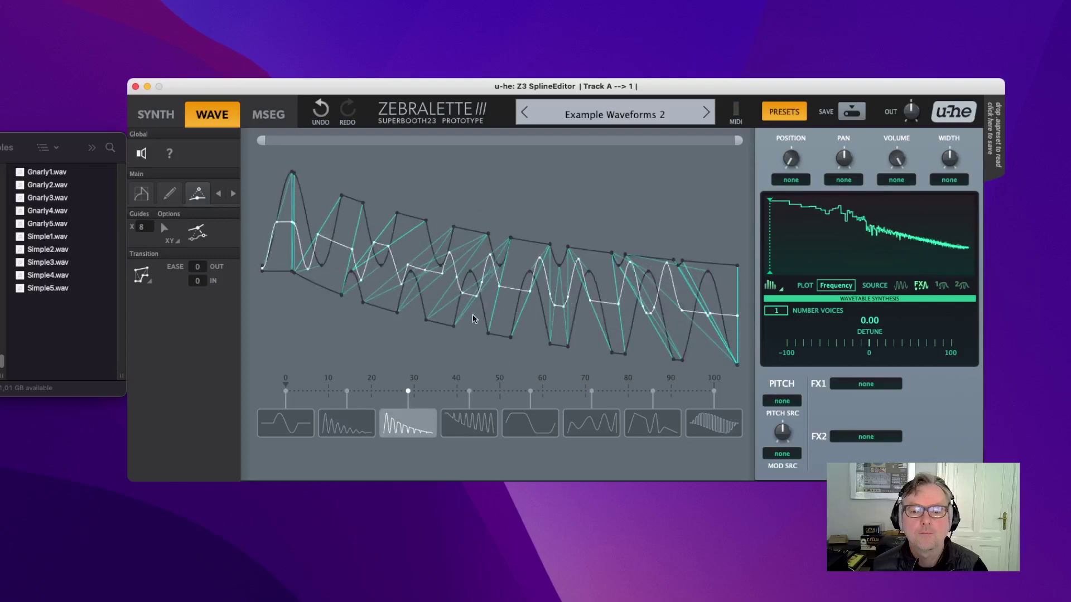
click(474, 433)
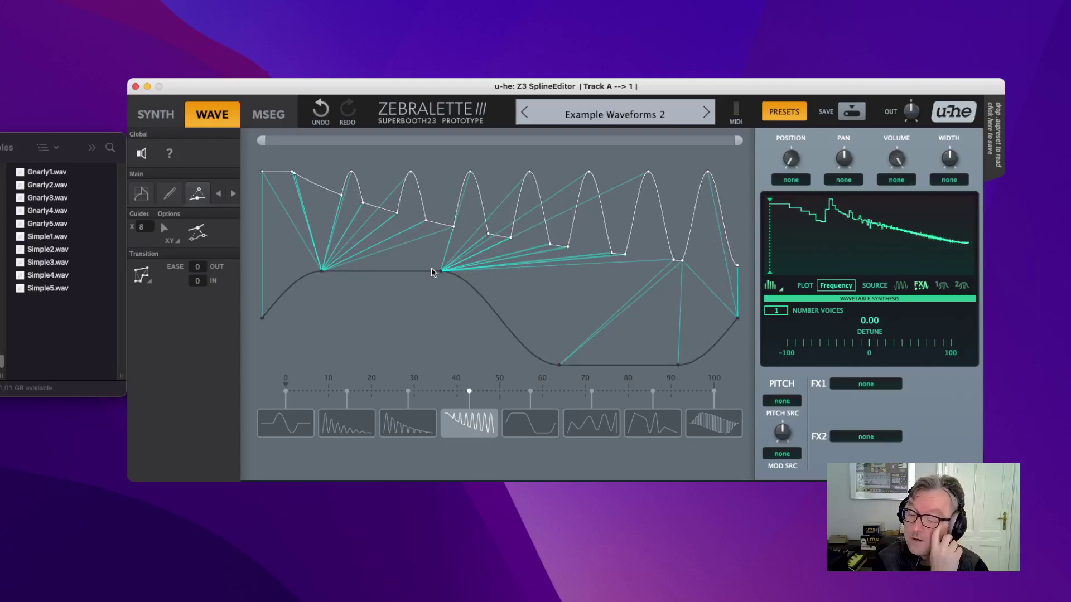
click(527, 427)
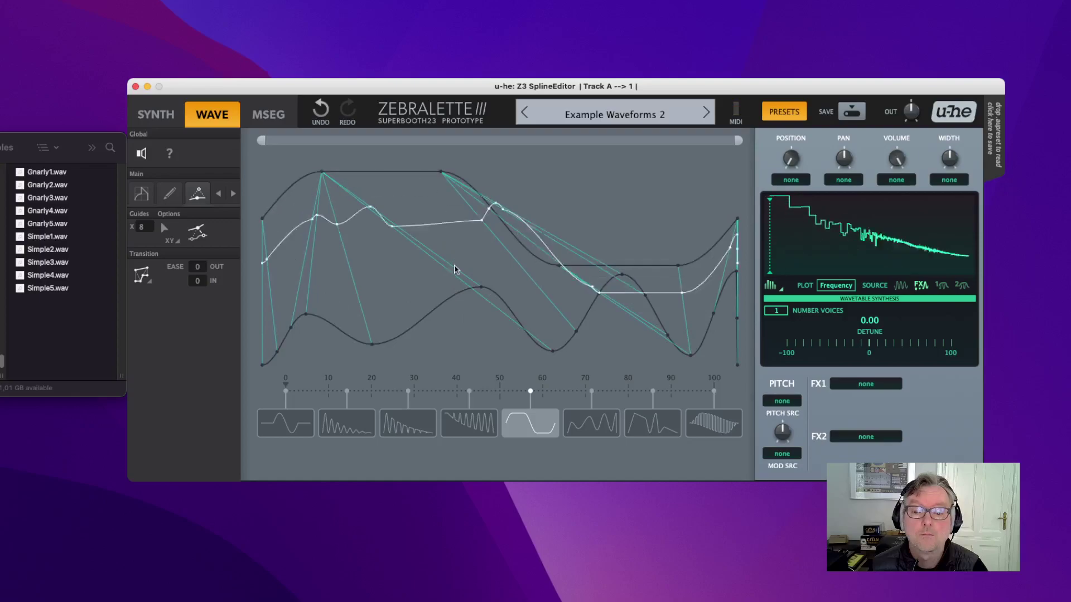
click(607, 427)
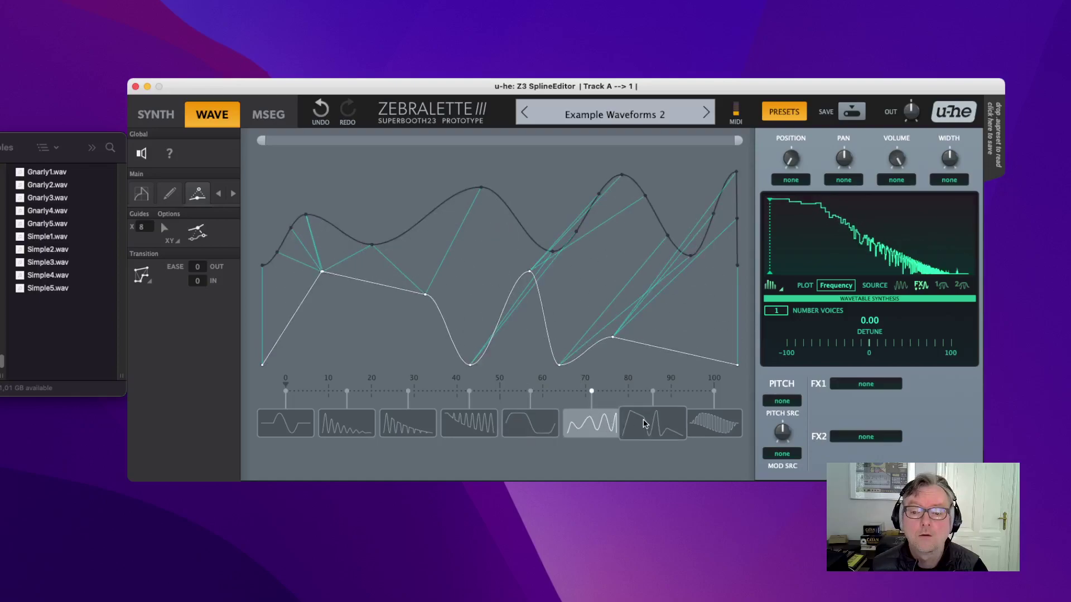
key(Right)
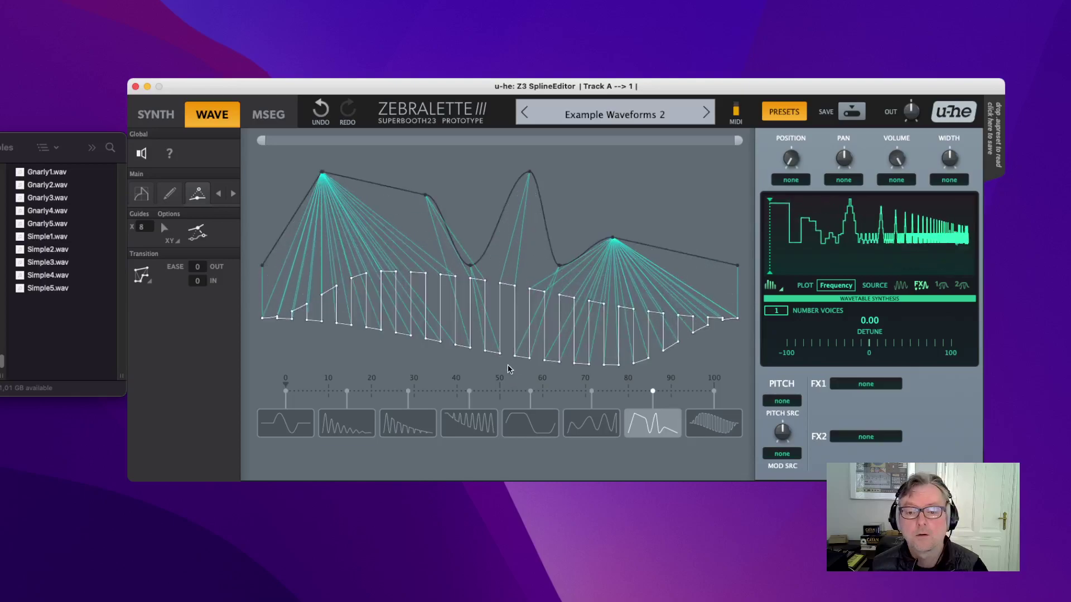
Step: Set the seventh-to-eighth curve transition to Point By Point, trying easing of 100 both ways before settling on Ease Out 31 and Ease In 0
drag(200, 269, 199, 285)
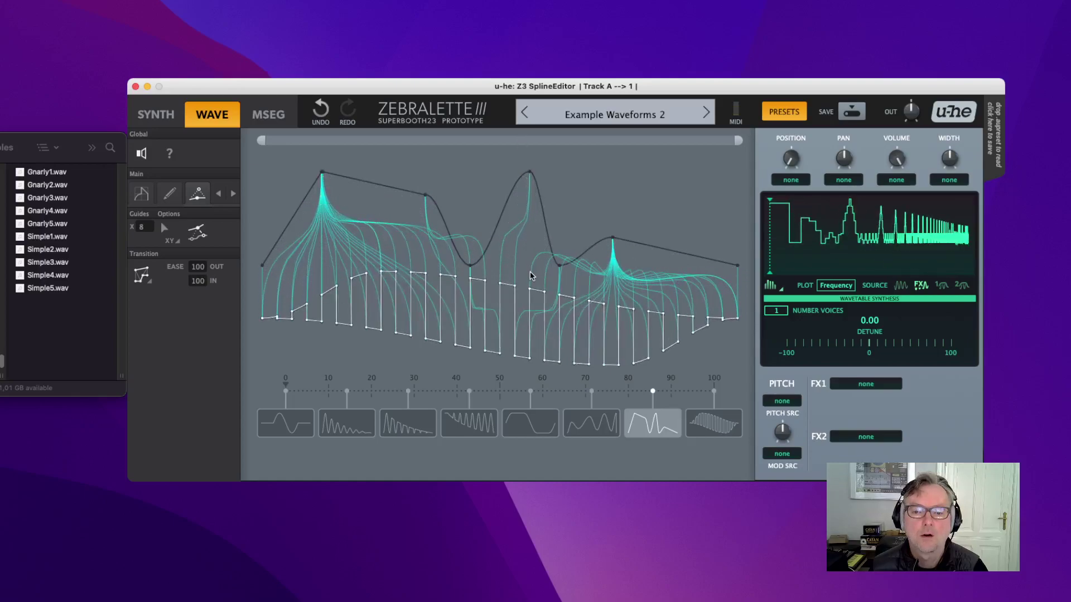
click(143, 277)
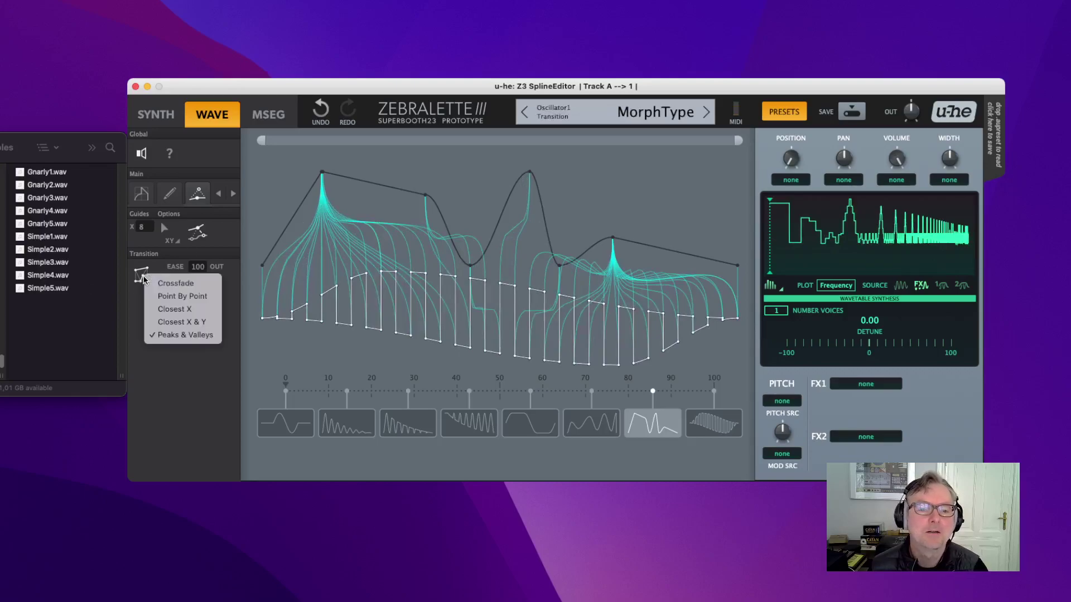
click(175, 298)
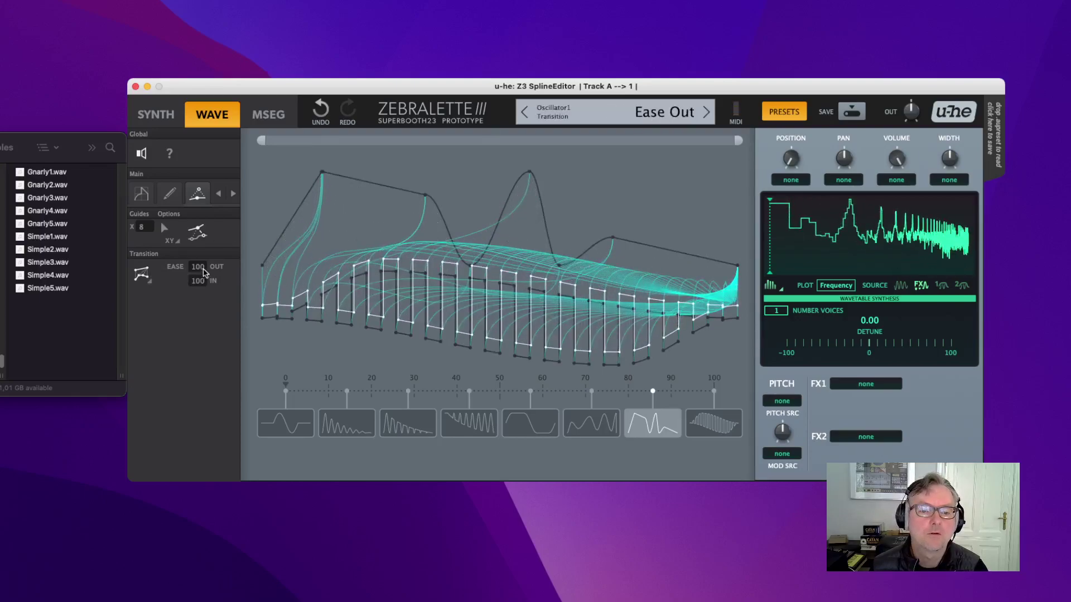
drag(203, 272, 198, 290)
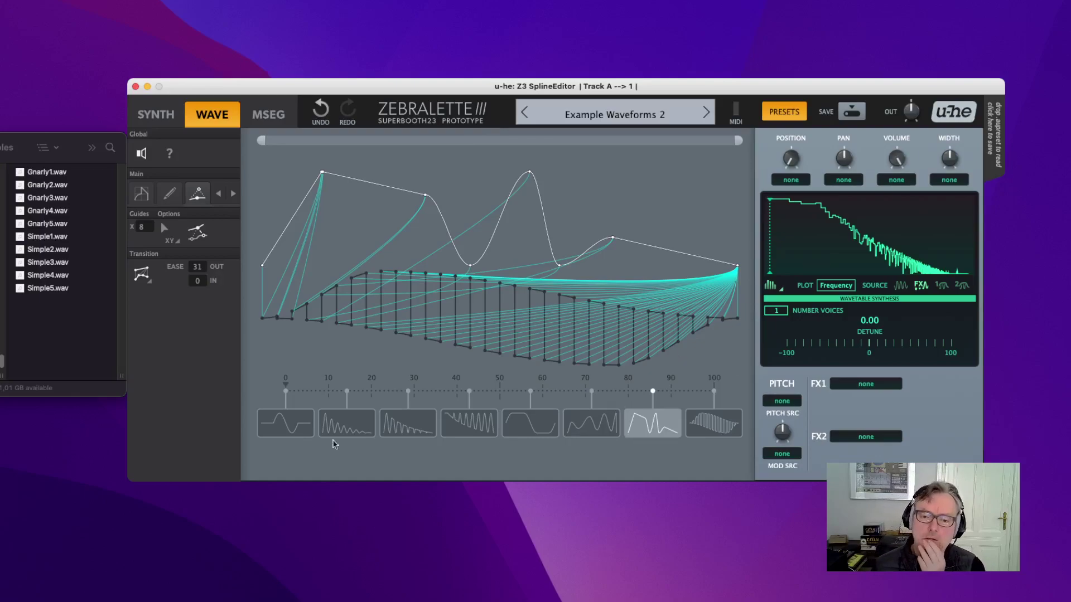
Step: Step through the curves on the timeline up to the last one and return to the first curve
click(293, 431)
click(347, 427)
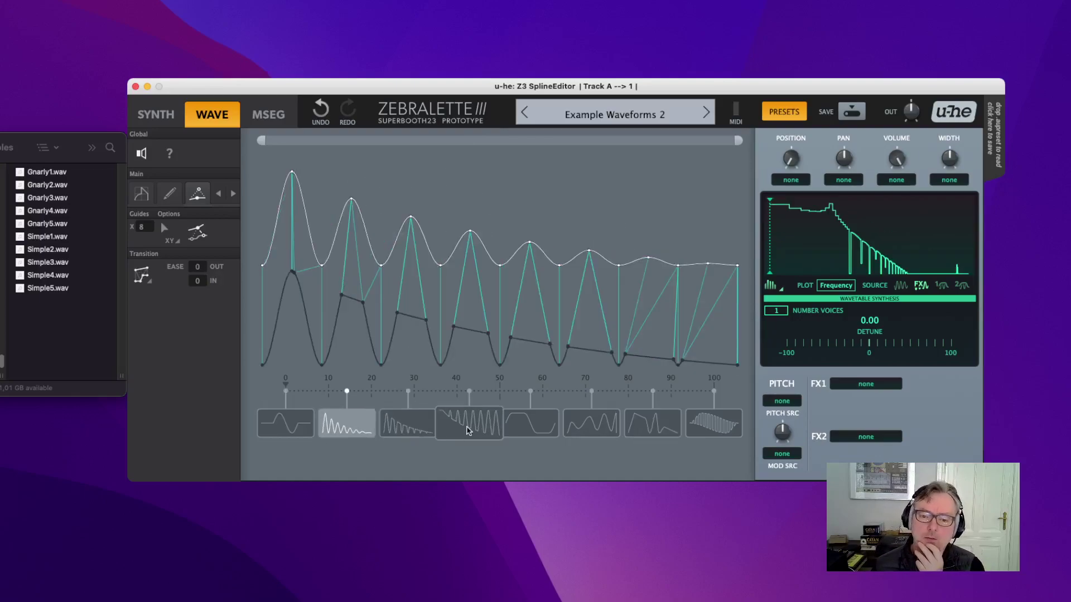
click(531, 424)
click(587, 424)
click(651, 424)
click(724, 424)
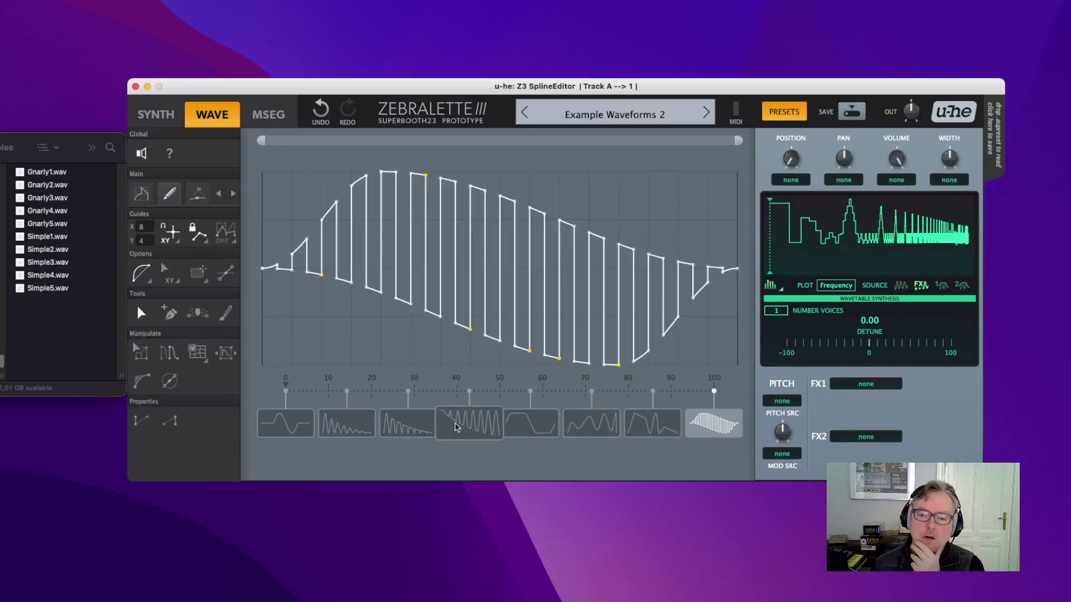
click(287, 423)
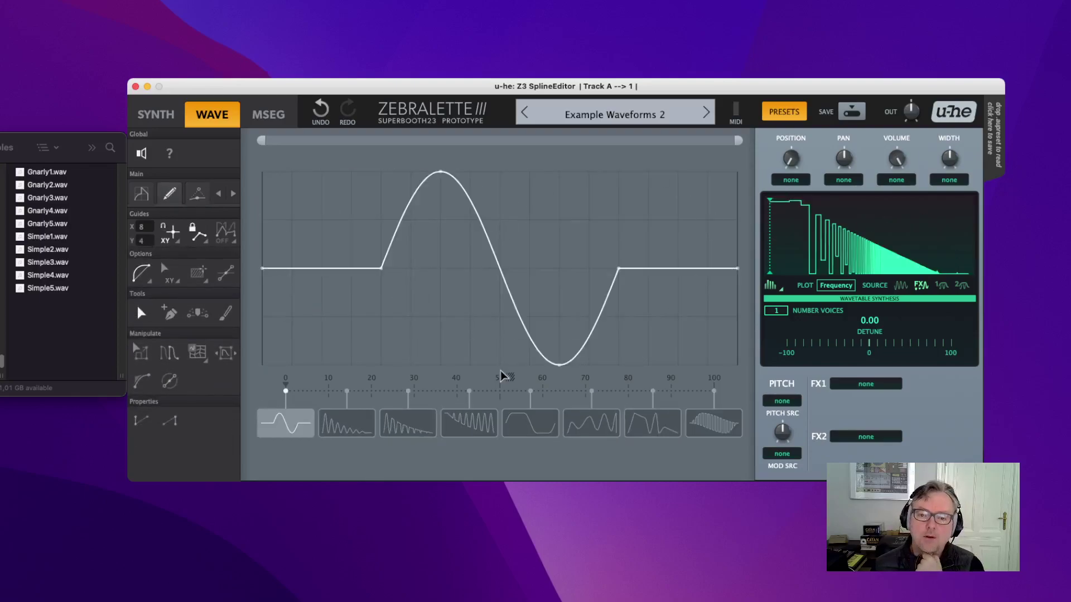